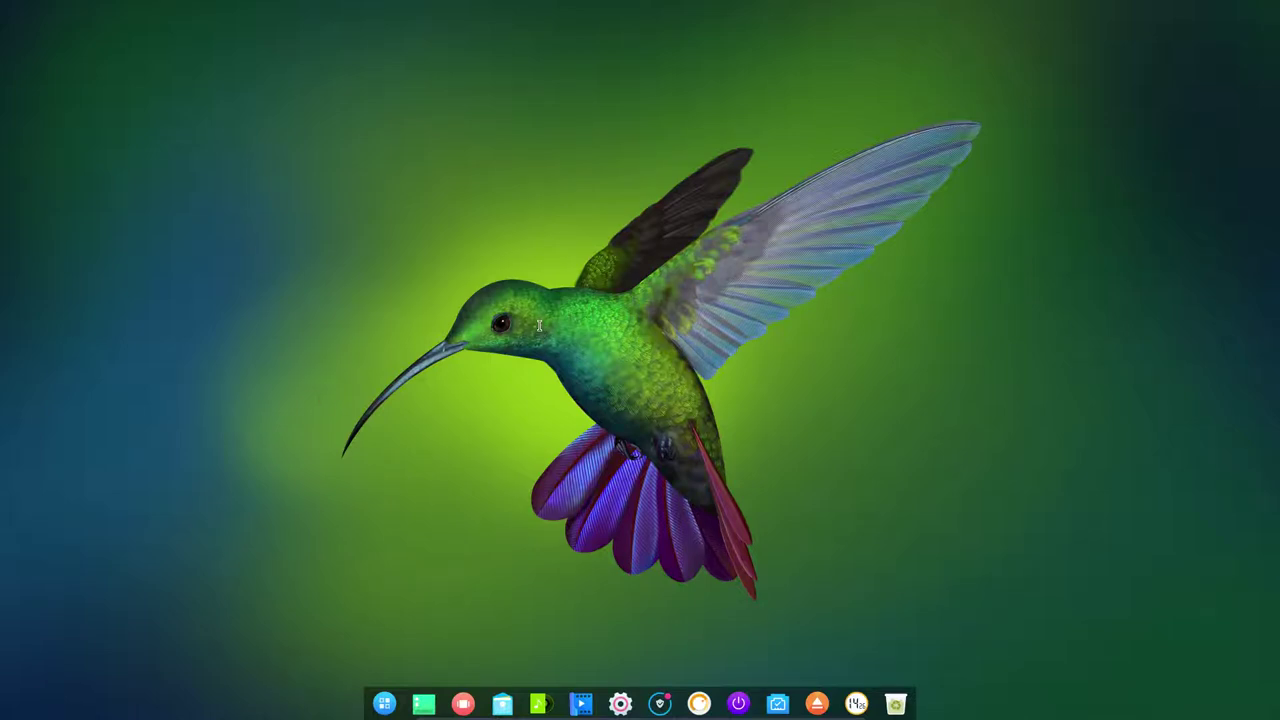
Check the desktop environment entry in a terminal's system information, then close the terminal
key("ctrl+alt+t")
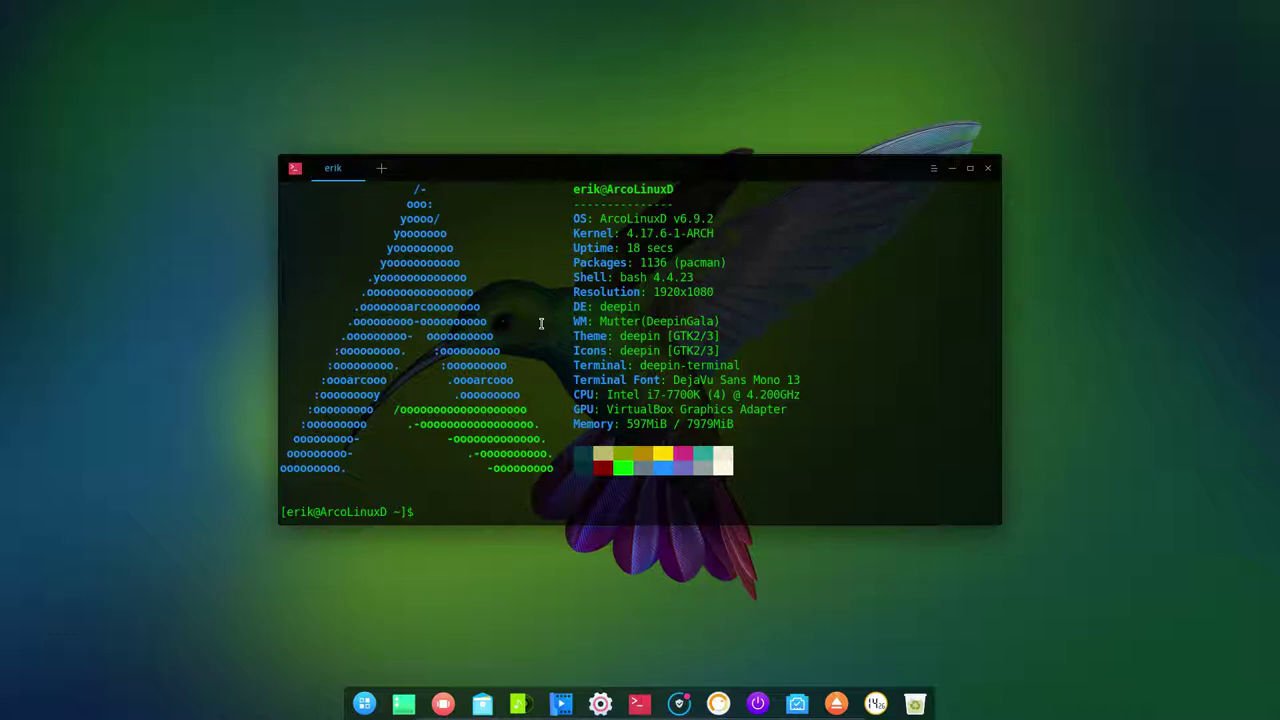
left_click_drag(599, 307, 645, 308)
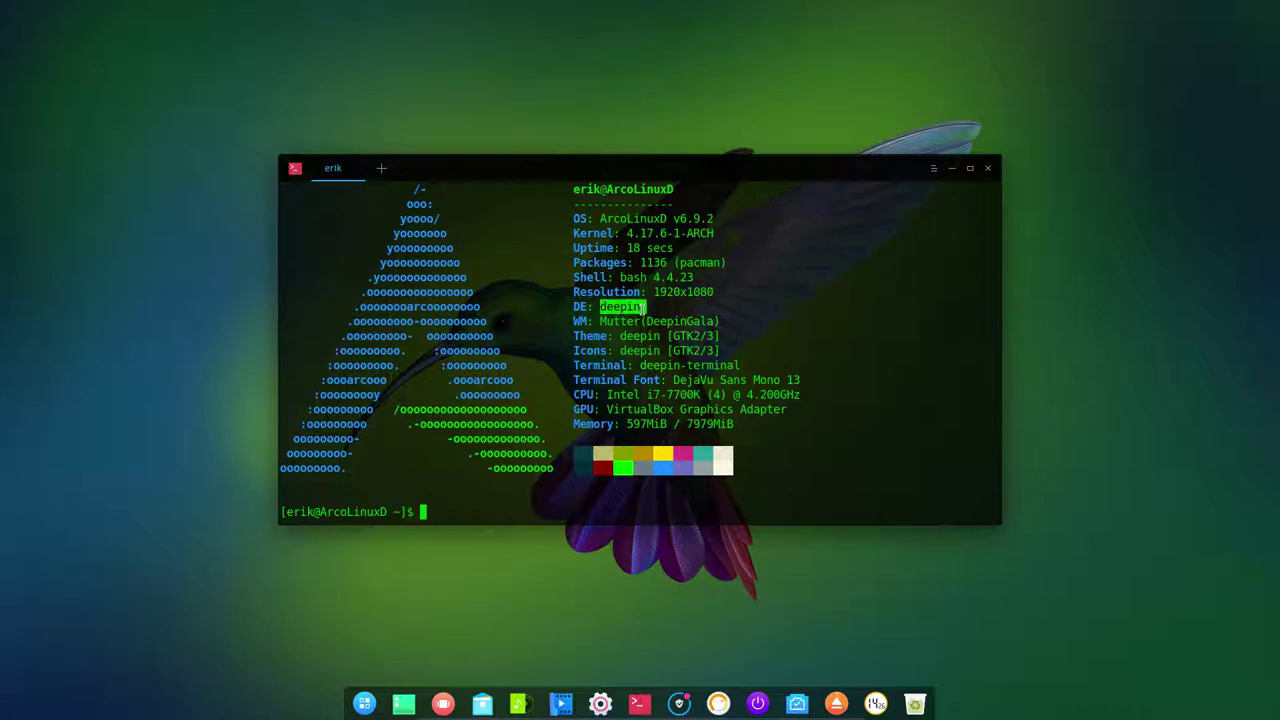
left_click(988, 172)
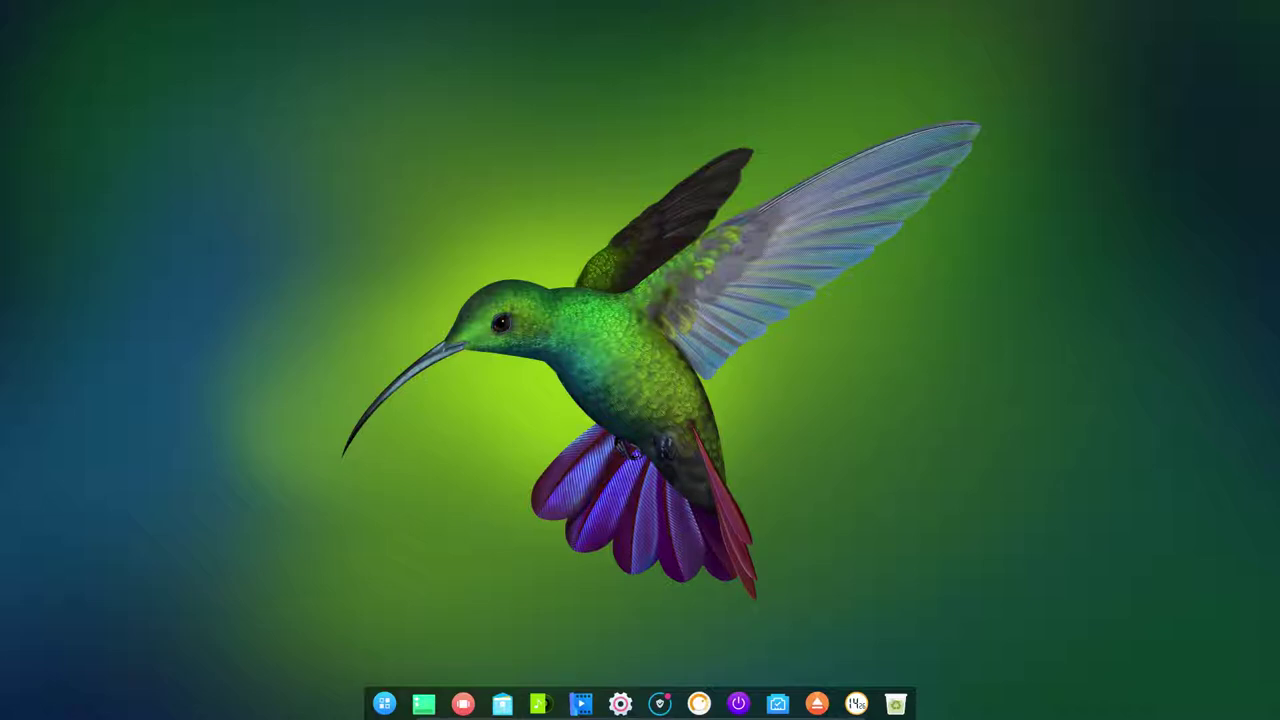
Switch to the browser, review the script phases on the ArcoLinuxD Deepin installation page, and return to the Deepin desktop
key("alt+Tab")
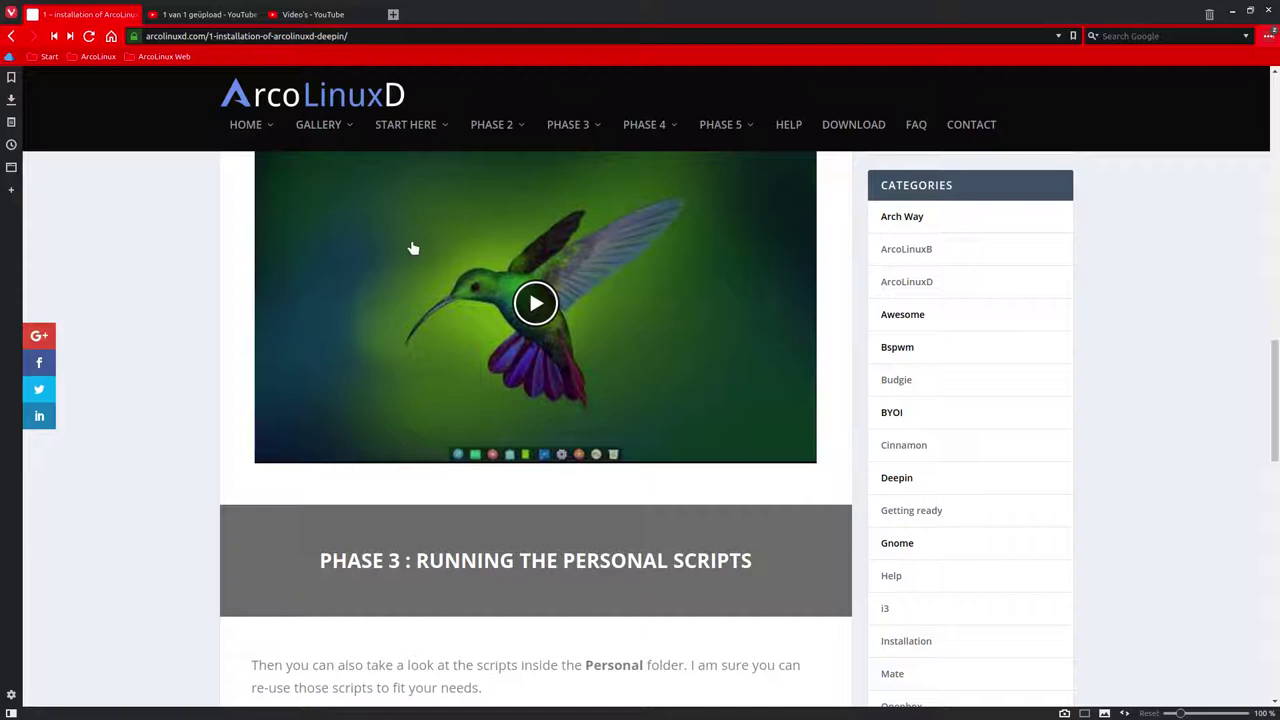
scroll(403, 304, "up", 5)
scroll(403, 304, "down", 2)
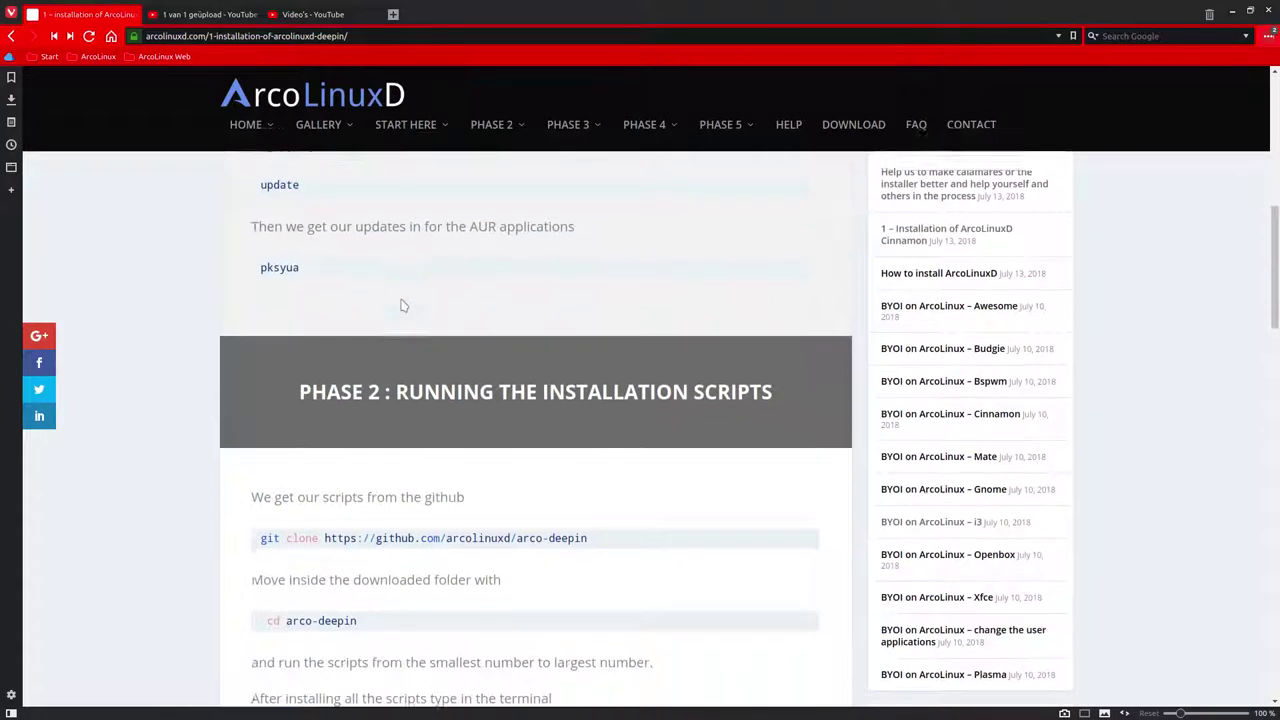
scroll(403, 304, "down", 4)
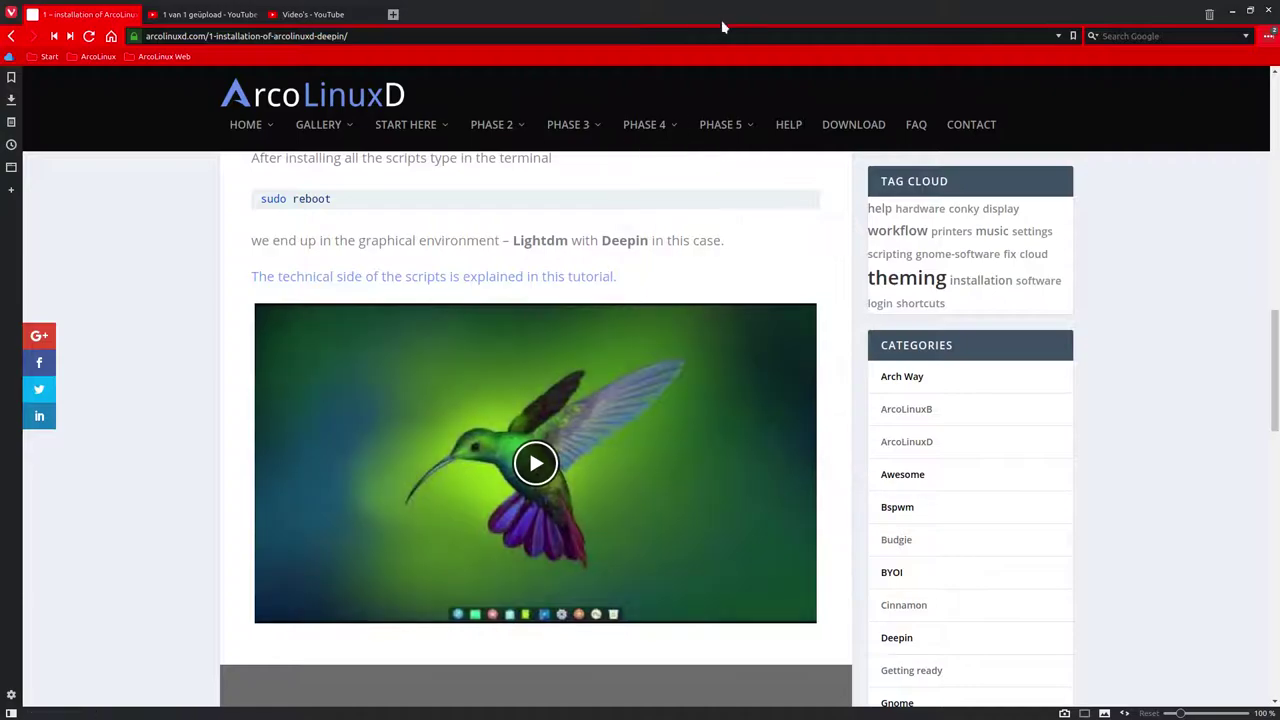
left_click_drag(720, 22, 669, 18)
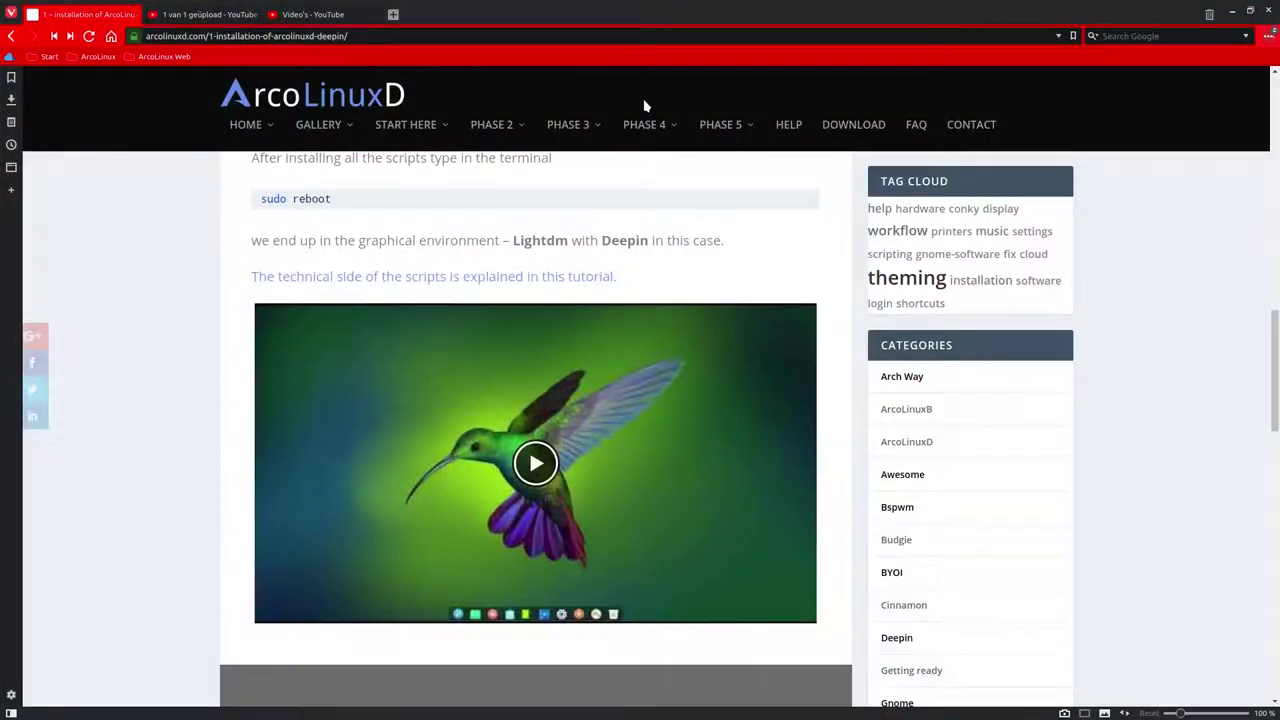
scroll(566, 307, "down", 3)
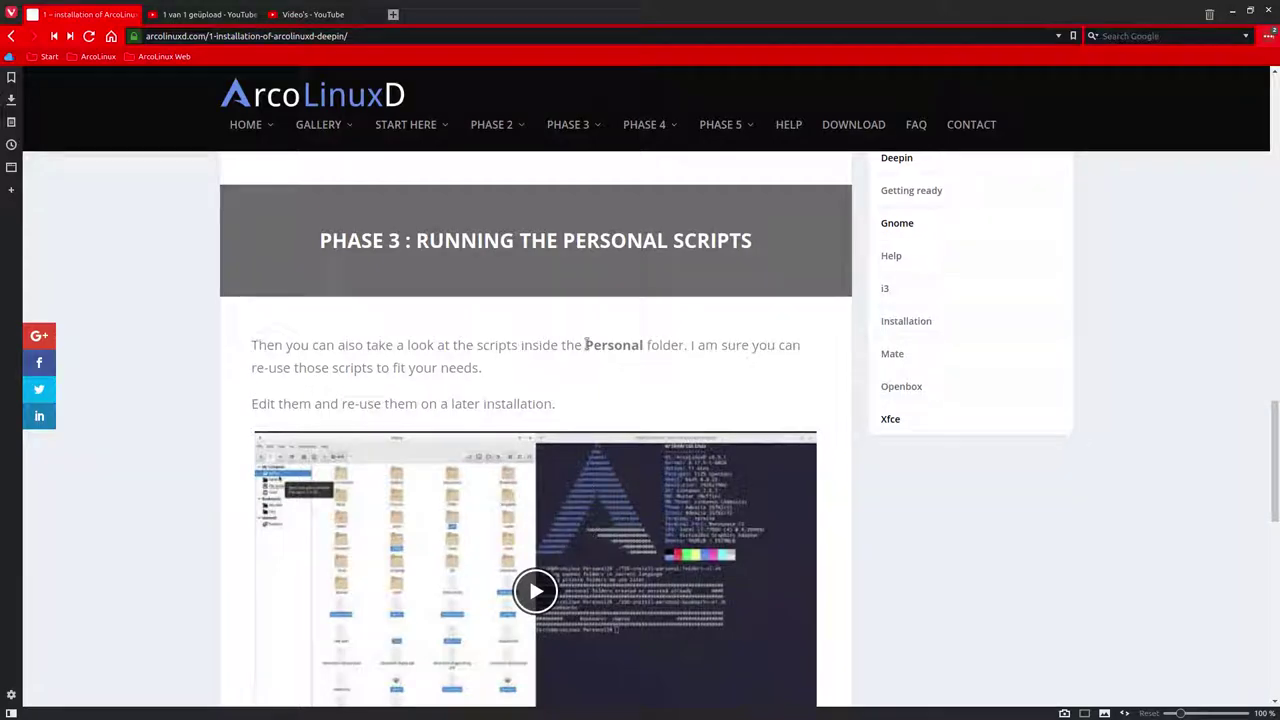
scroll(590, 338, "down", 2)
scroll(587, 343, "down", 3)
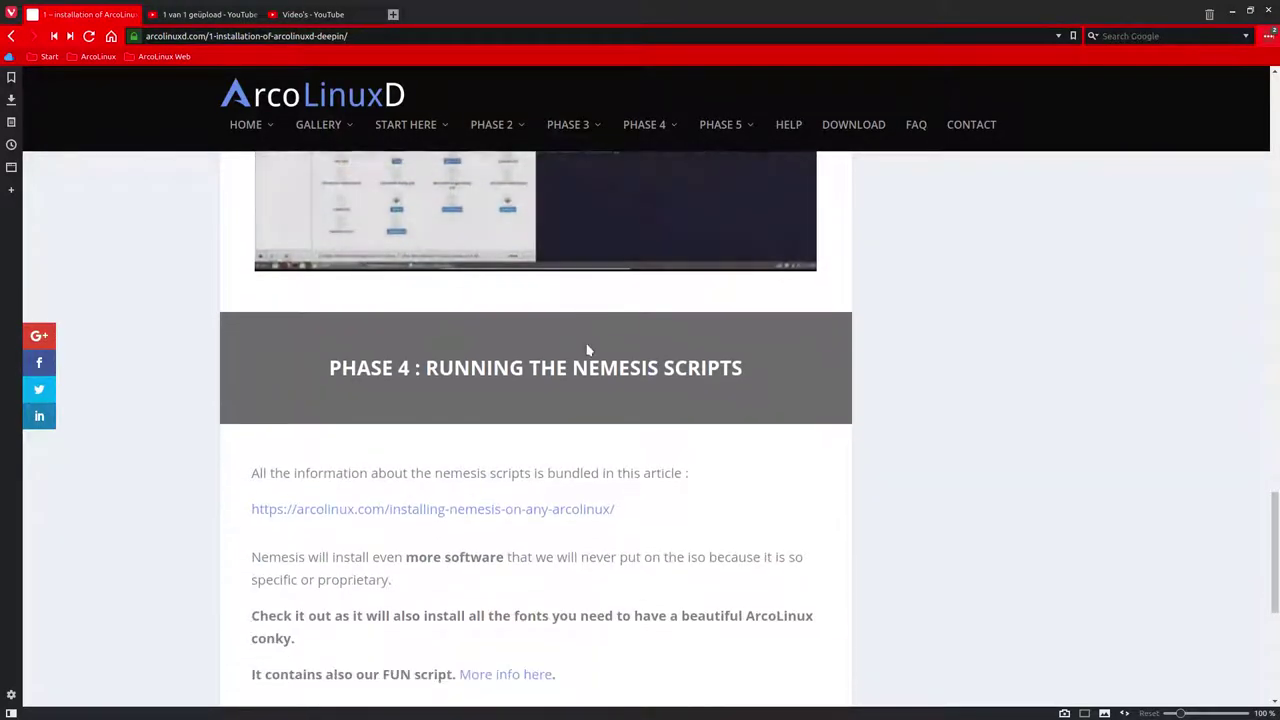
key("super+d")
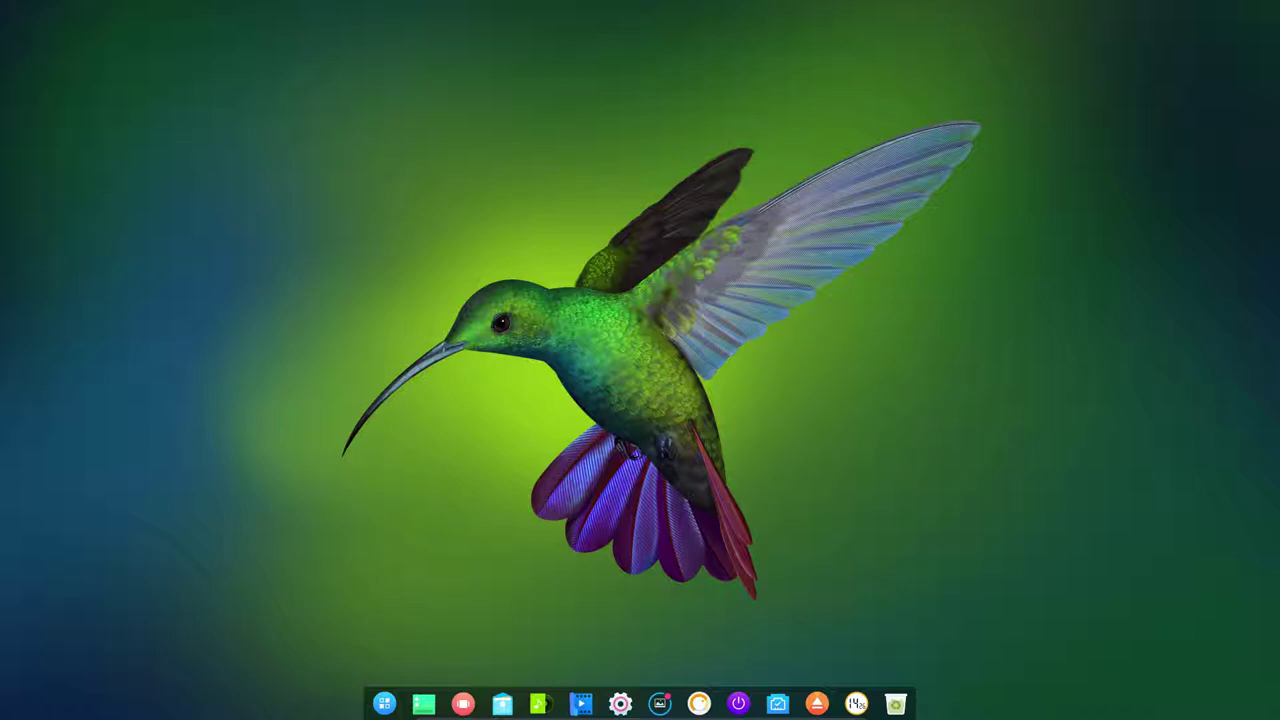
Open the arco-deepin folder in the home directory and highlight the numbered scripts from 000 to 900
left_click(502, 704)
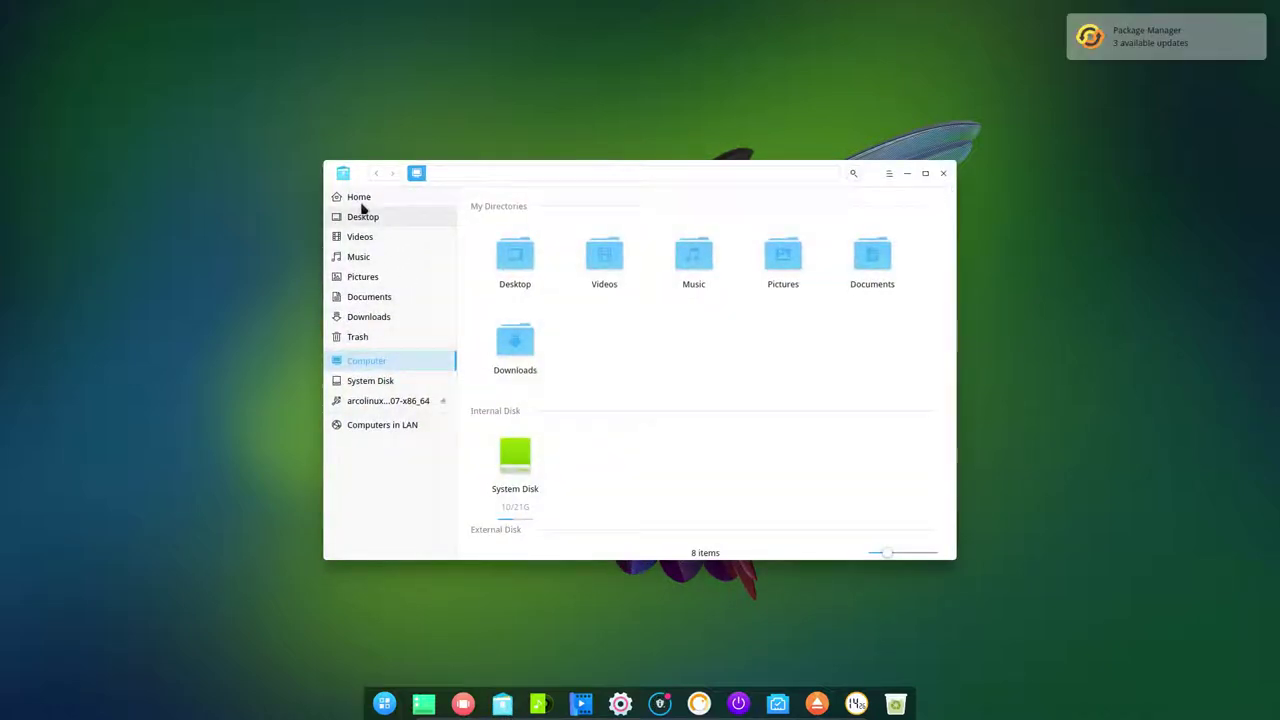
left_click(372, 199)
double_click(515, 230)
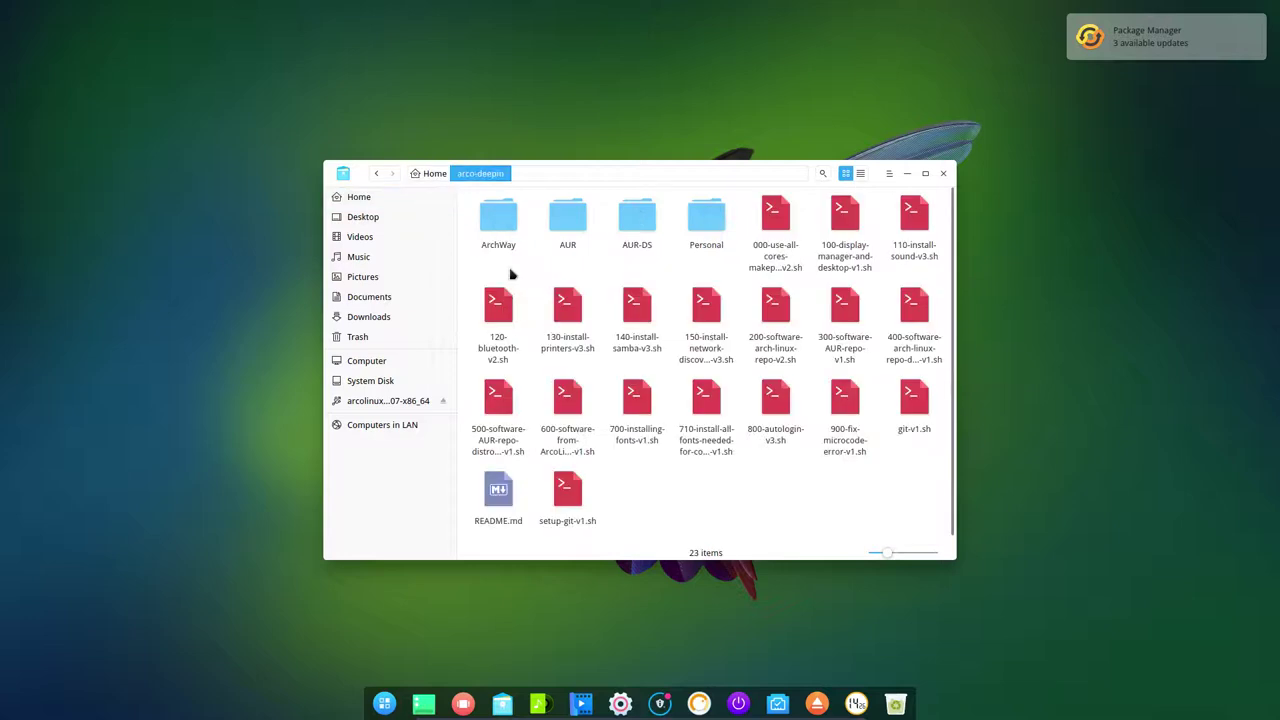
left_click(785, 220)
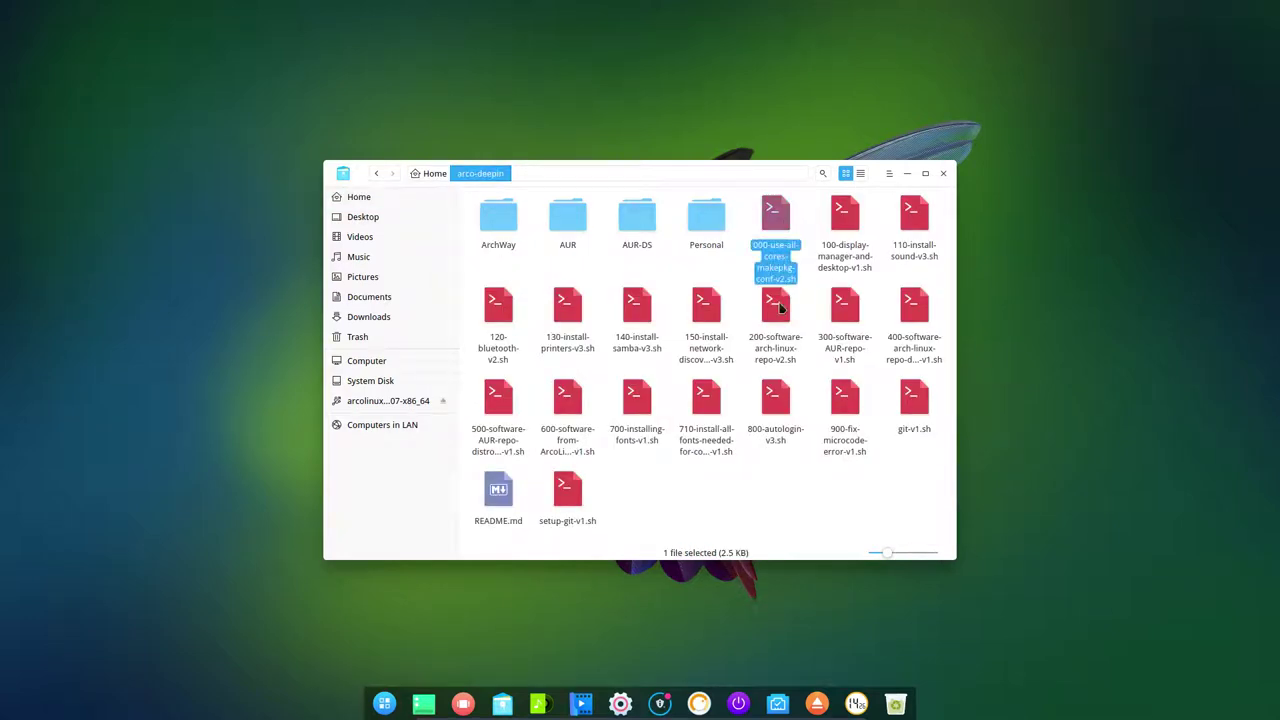
left_click(853, 405, "shift")
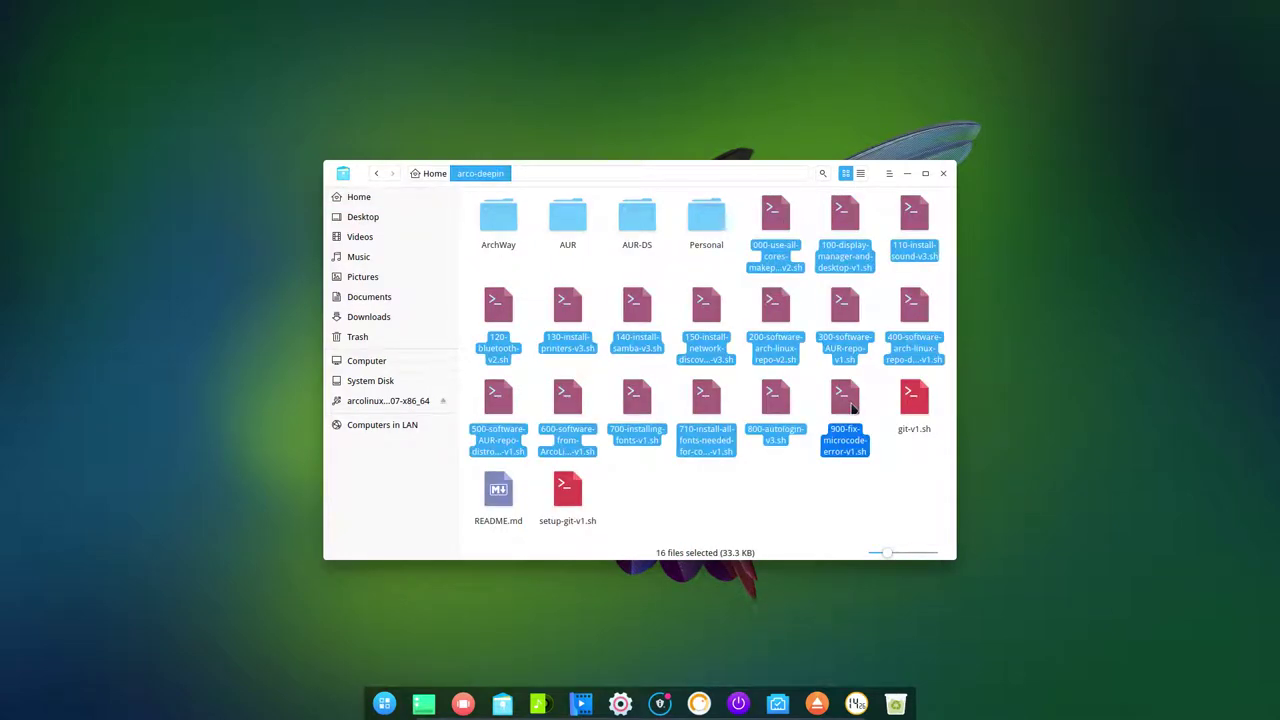
left_click(798, 490)
Open the Personal folder and a terminal in it, with the file manager and terminal tiled side by side
double_click(710, 220)
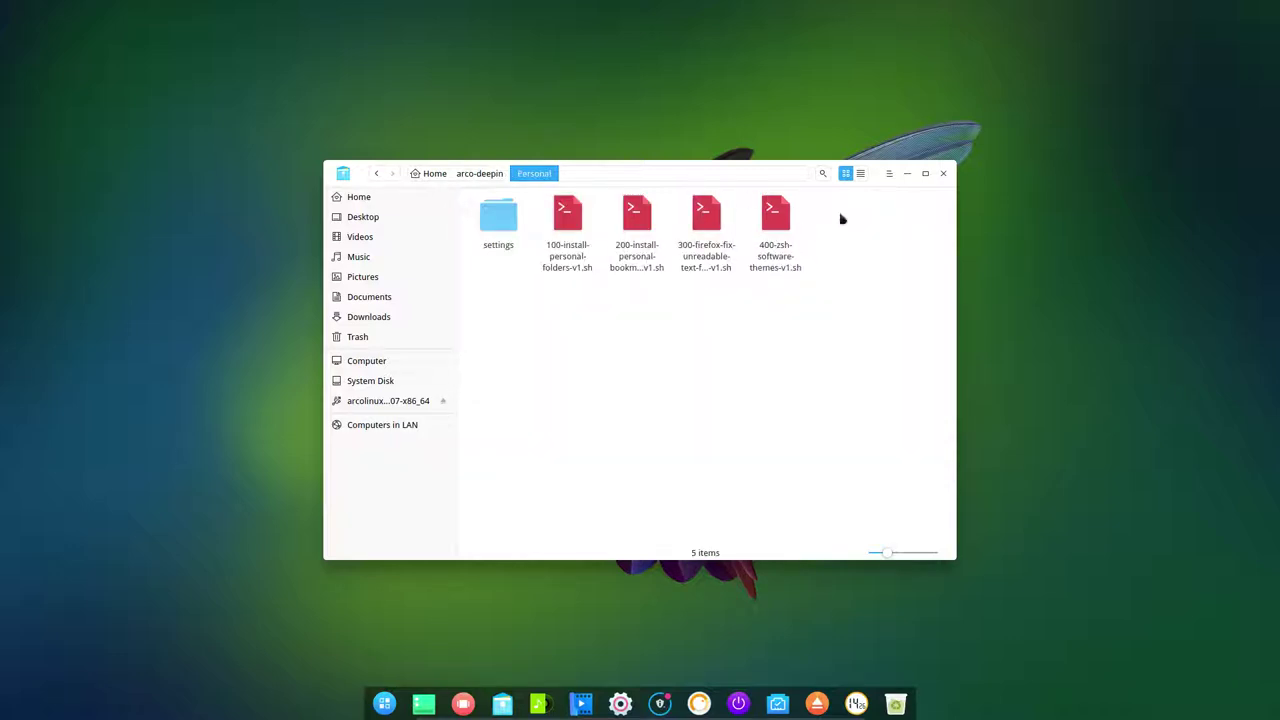
left_click_drag(815, 182, 2, 308)
right_click(492, 160)
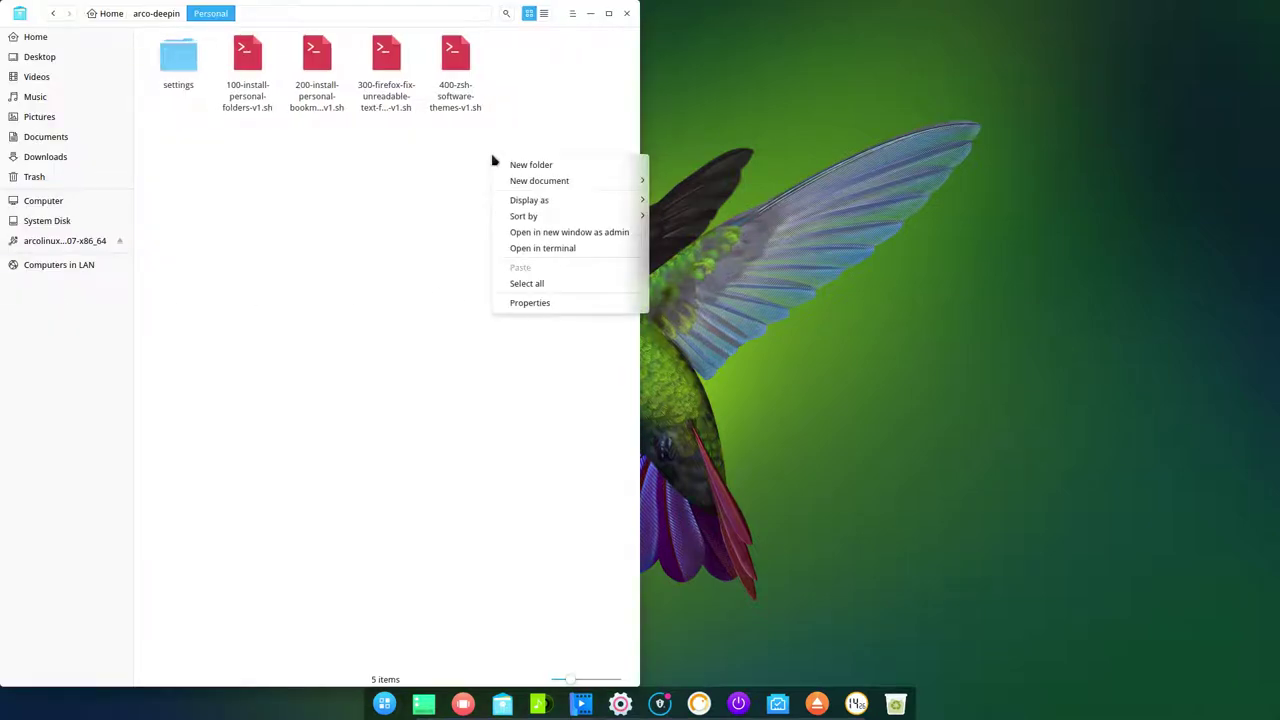
left_click(565, 251)
left_click_drag(758, 168, 1276, 219)
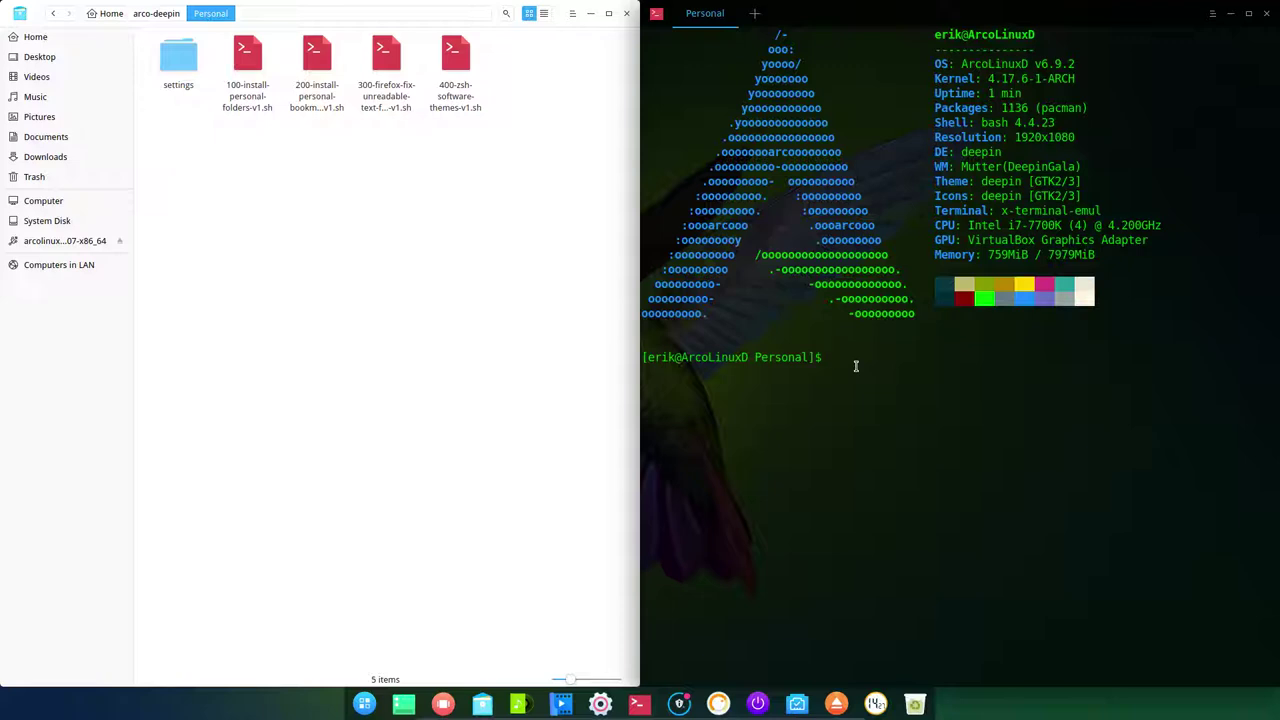
List the Personal folder's contents in the terminal and run ./100-install-personal-folders-v1.sh
type("ls")
key("Return")
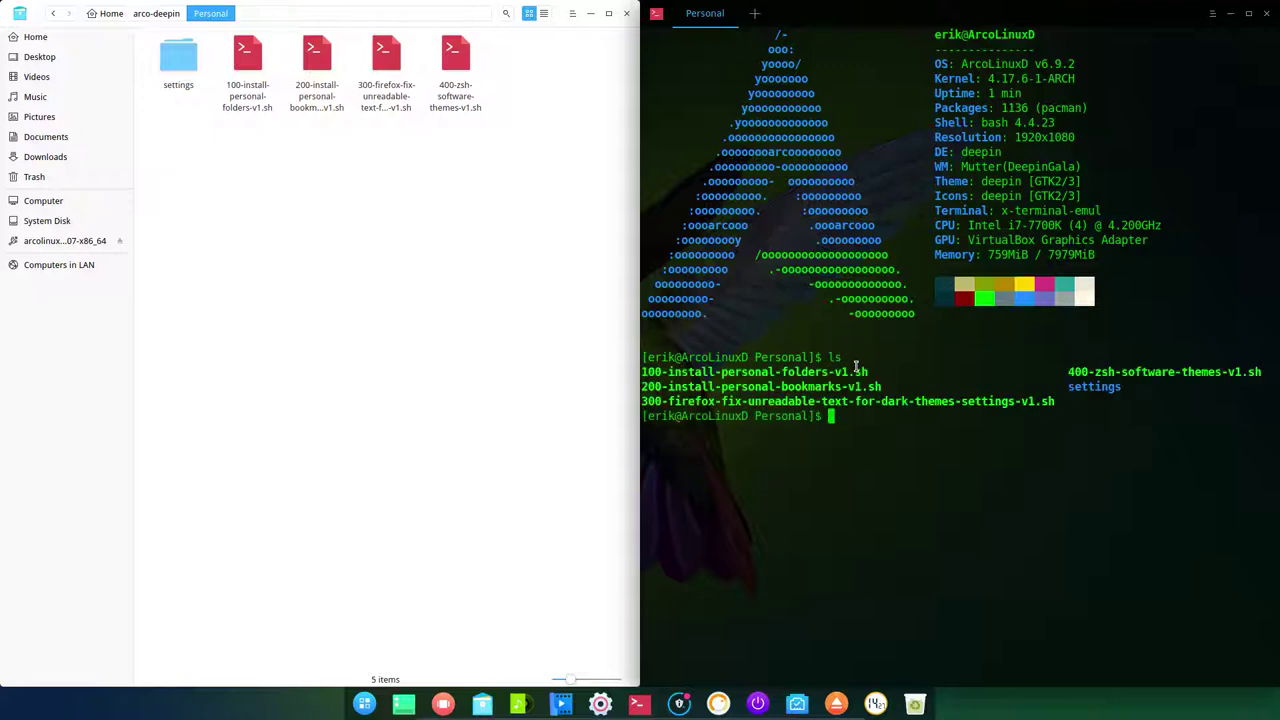
type("./1")
key("Tab")
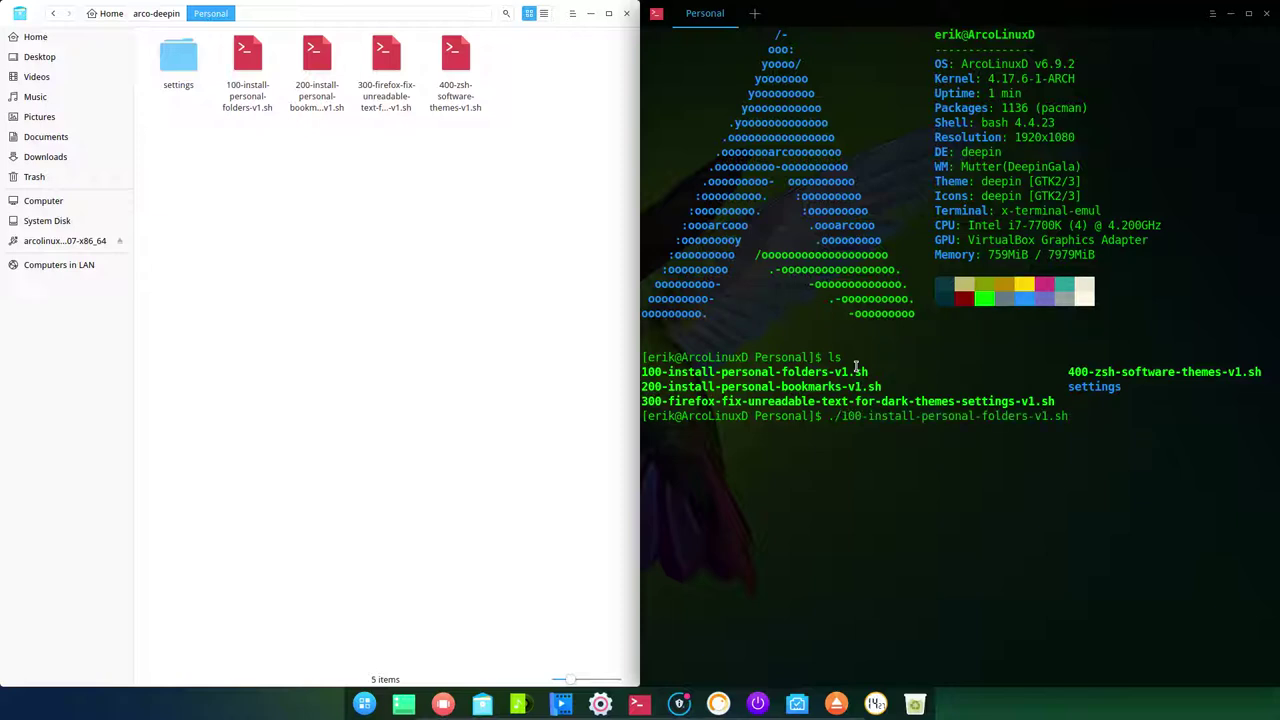
key("Return")
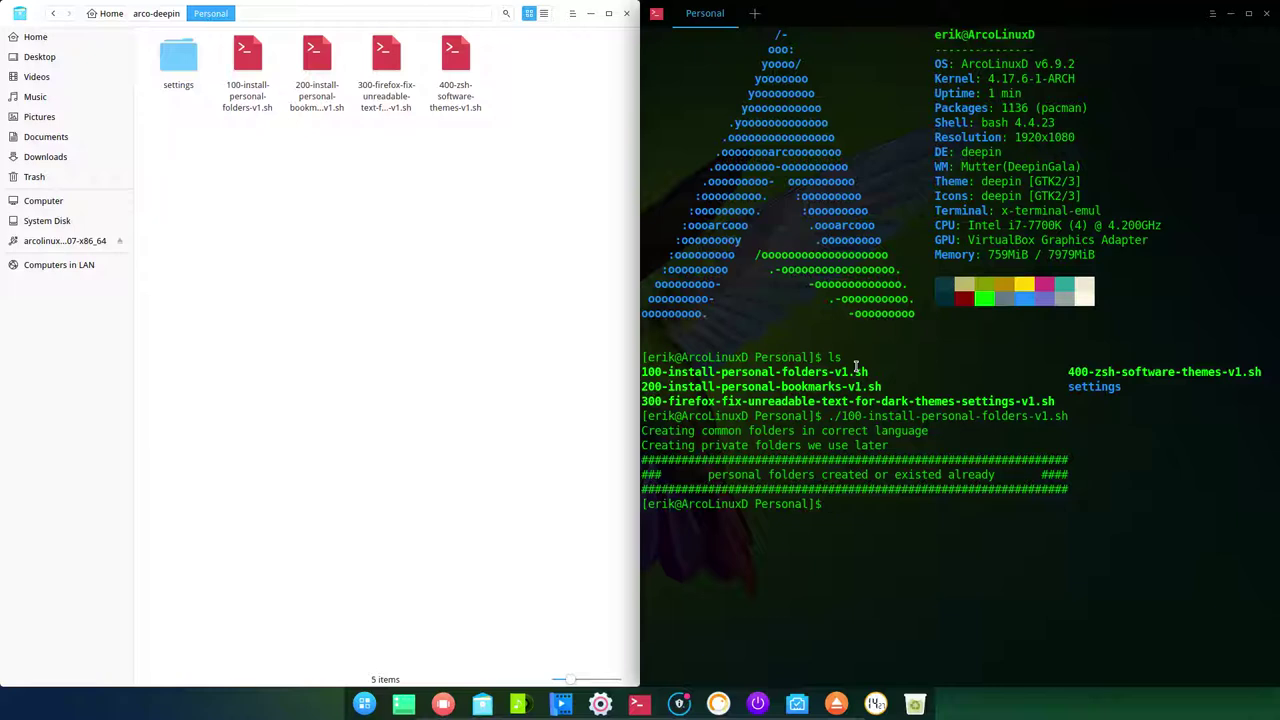
Run the bookmarks script ./200-install-personal-bookmarks-v1.sh in the terminal
type("./20")
key("Tab")
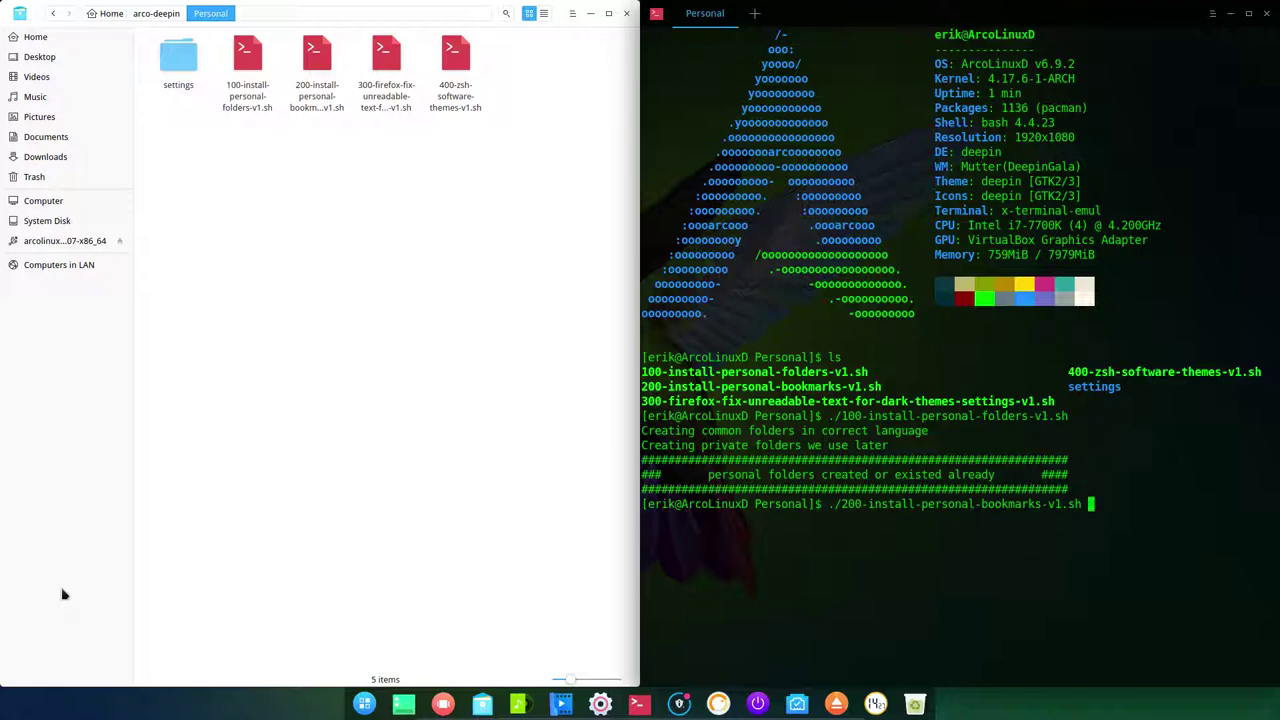
key("Return")
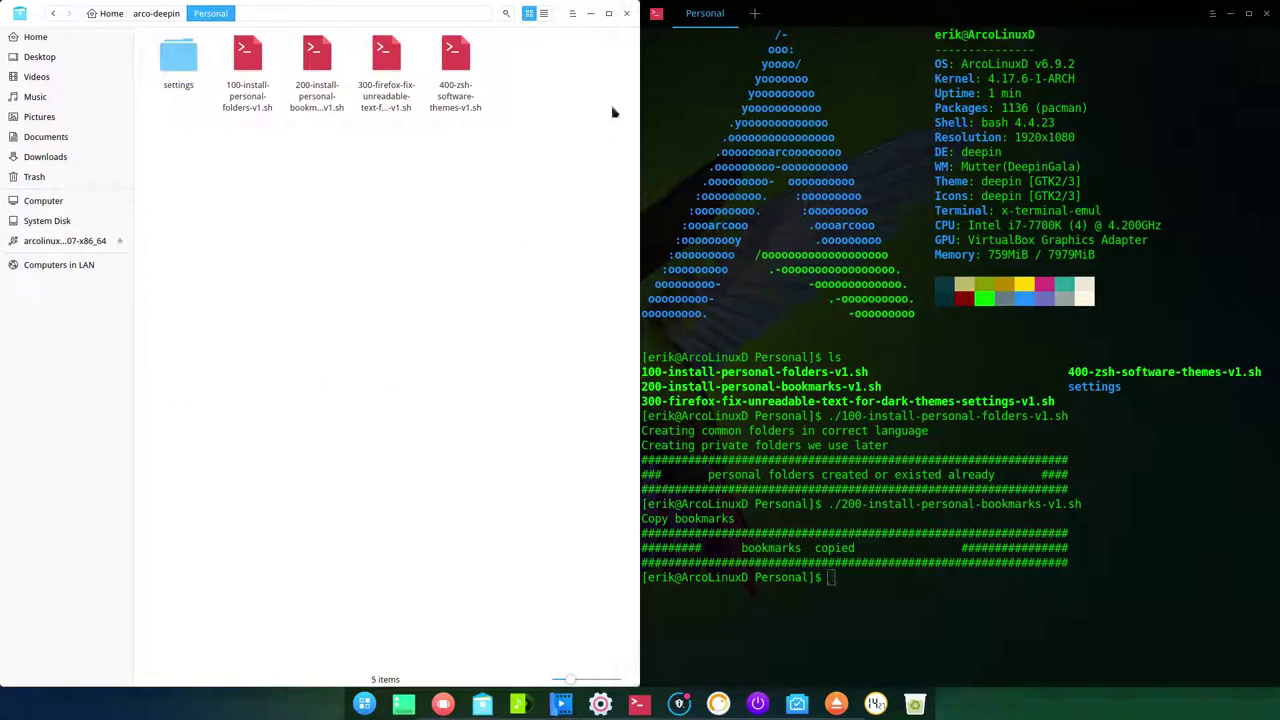
Restart the file manager, tile it beside the terminal, and open the tmp and skel bookmarks
left_click(626, 13)
left_click(482, 704)
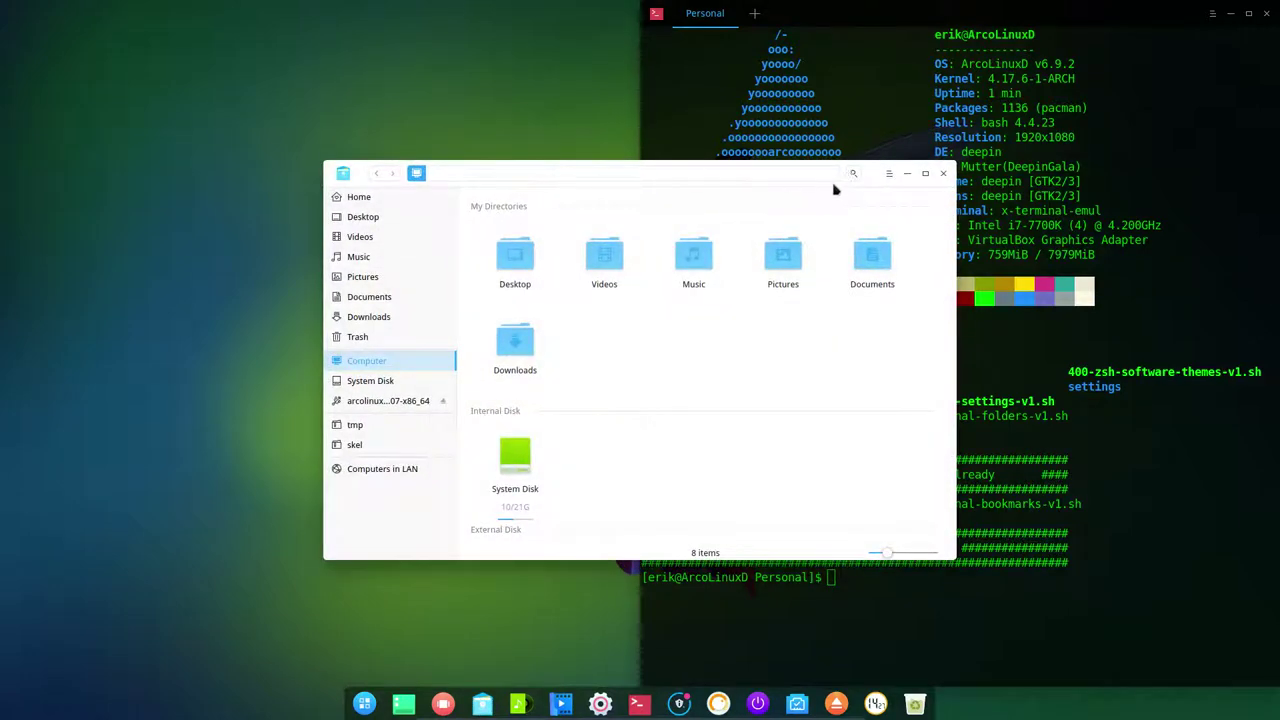
left_click_drag(837, 180, 2, 102)
left_click(48, 265)
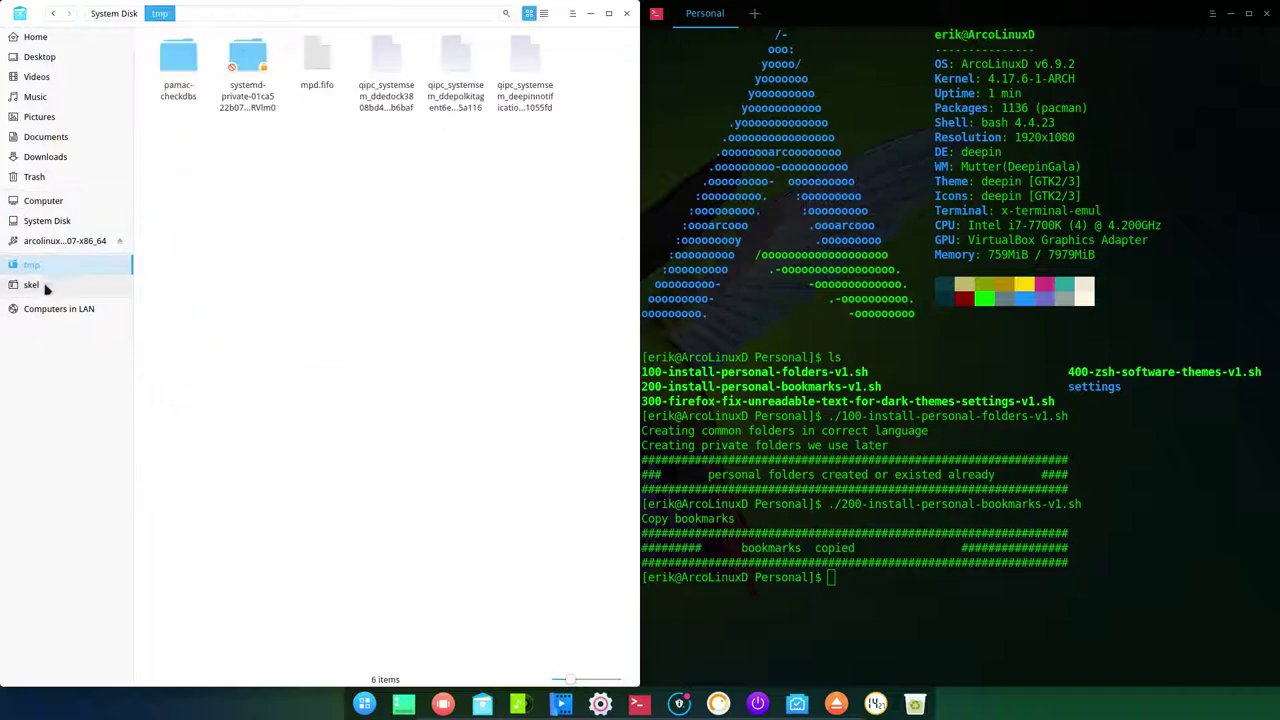
left_click(37, 289)
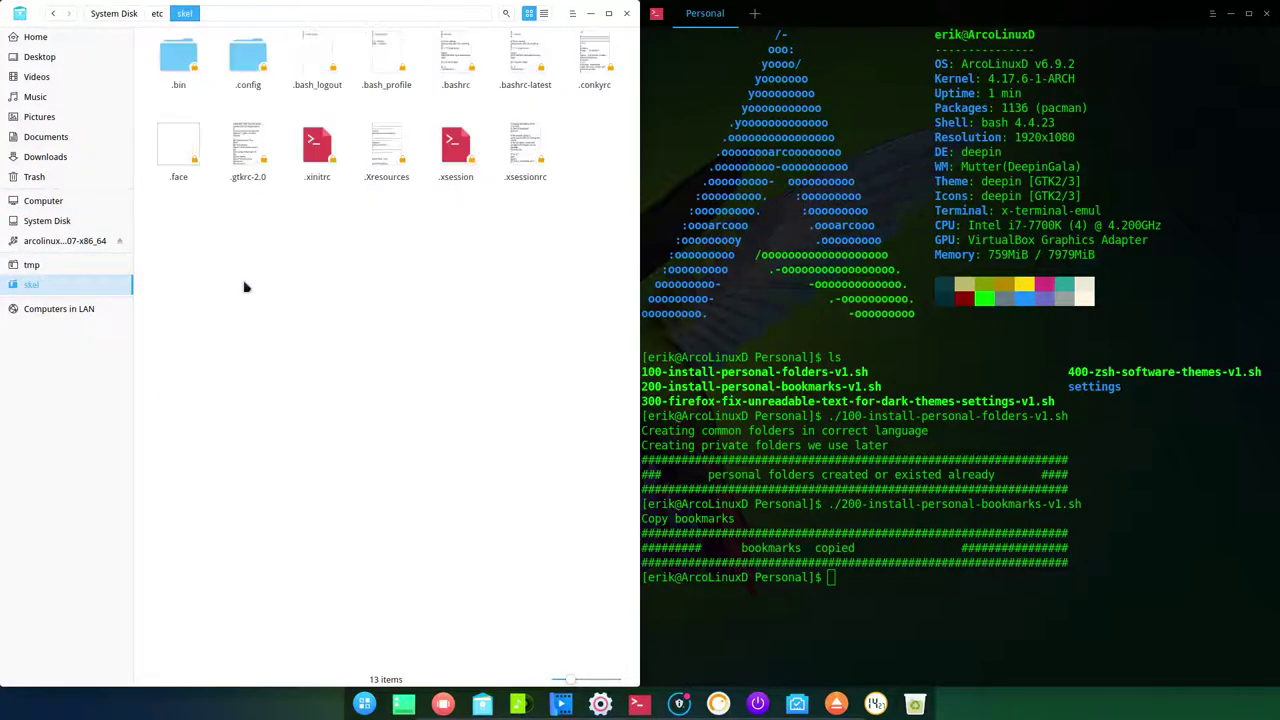
Copy everything in /etc/skel to the home folder, merging with the existing items and applying that choice to all conflicts
left_click_drag(166, 236, 626, 38)
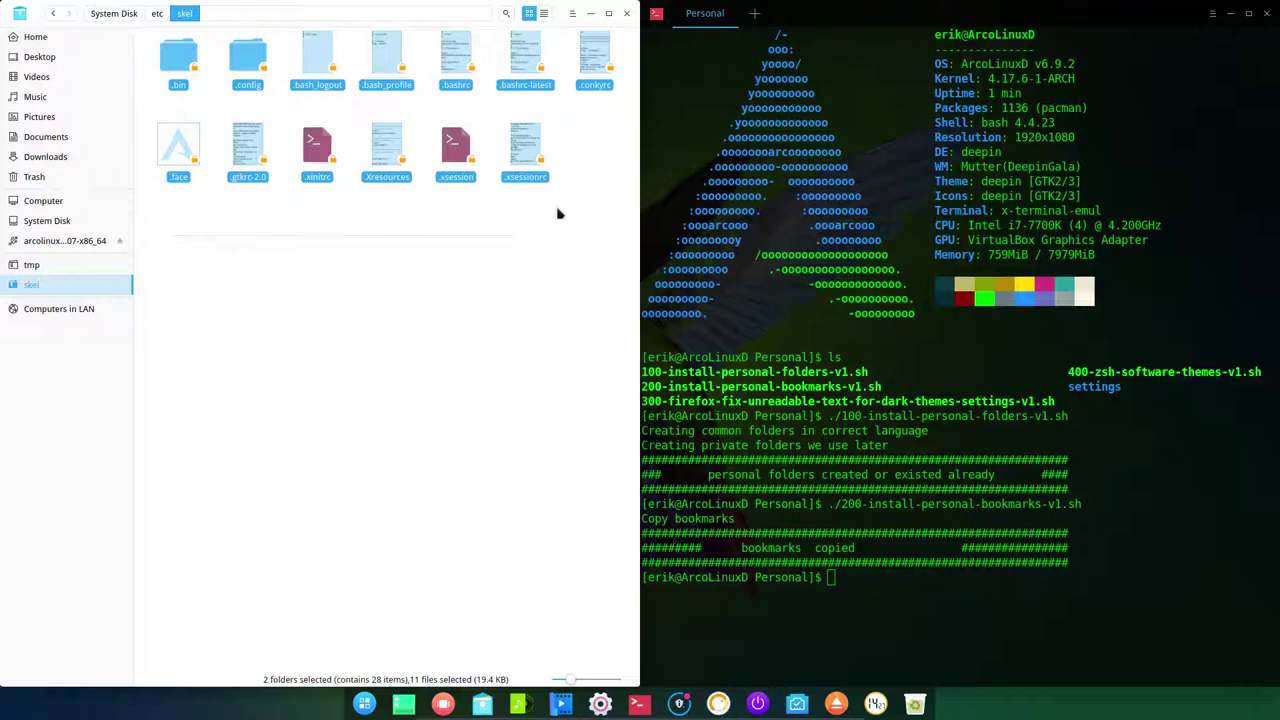
left_click(497, 262)
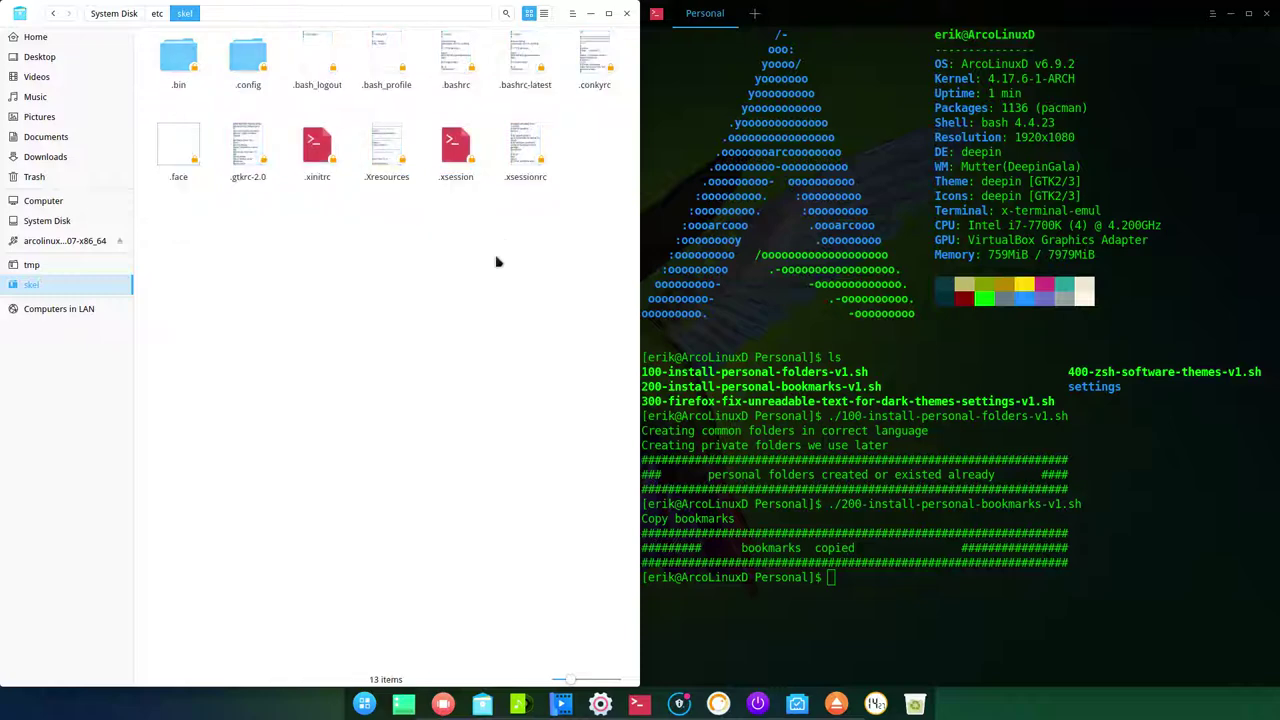
key("ctrl+a")
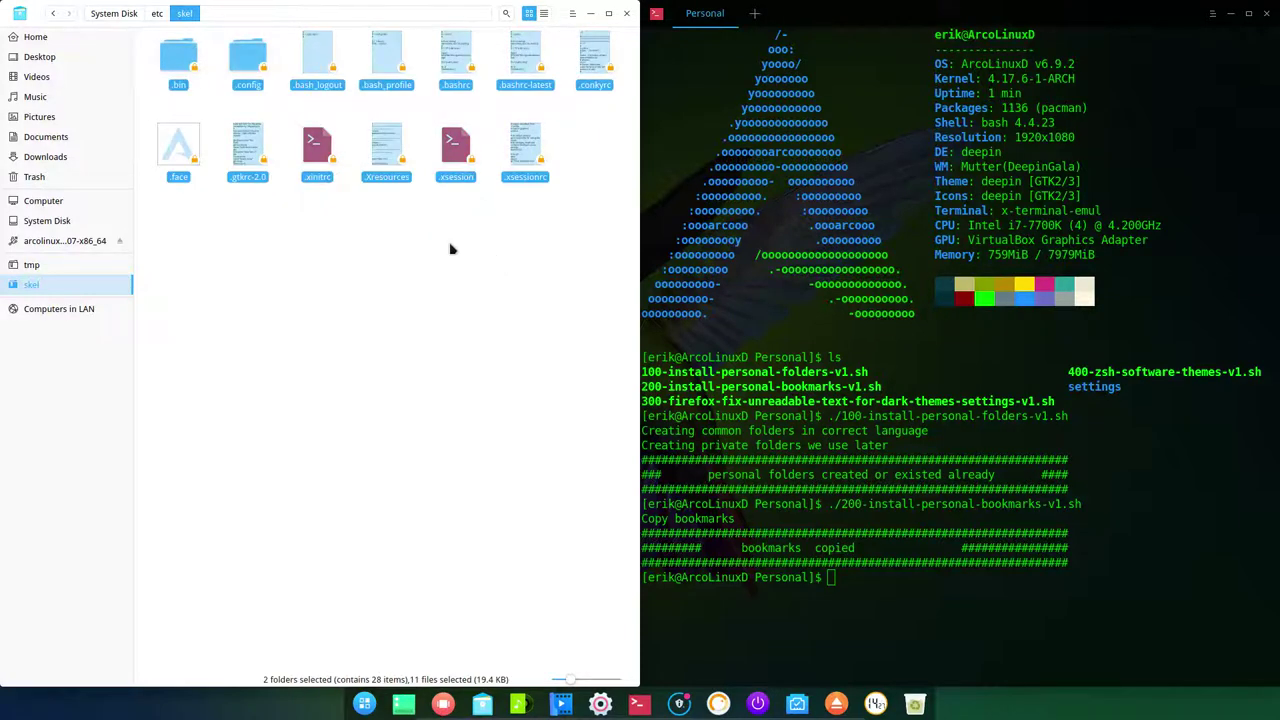
left_click(52, 38)
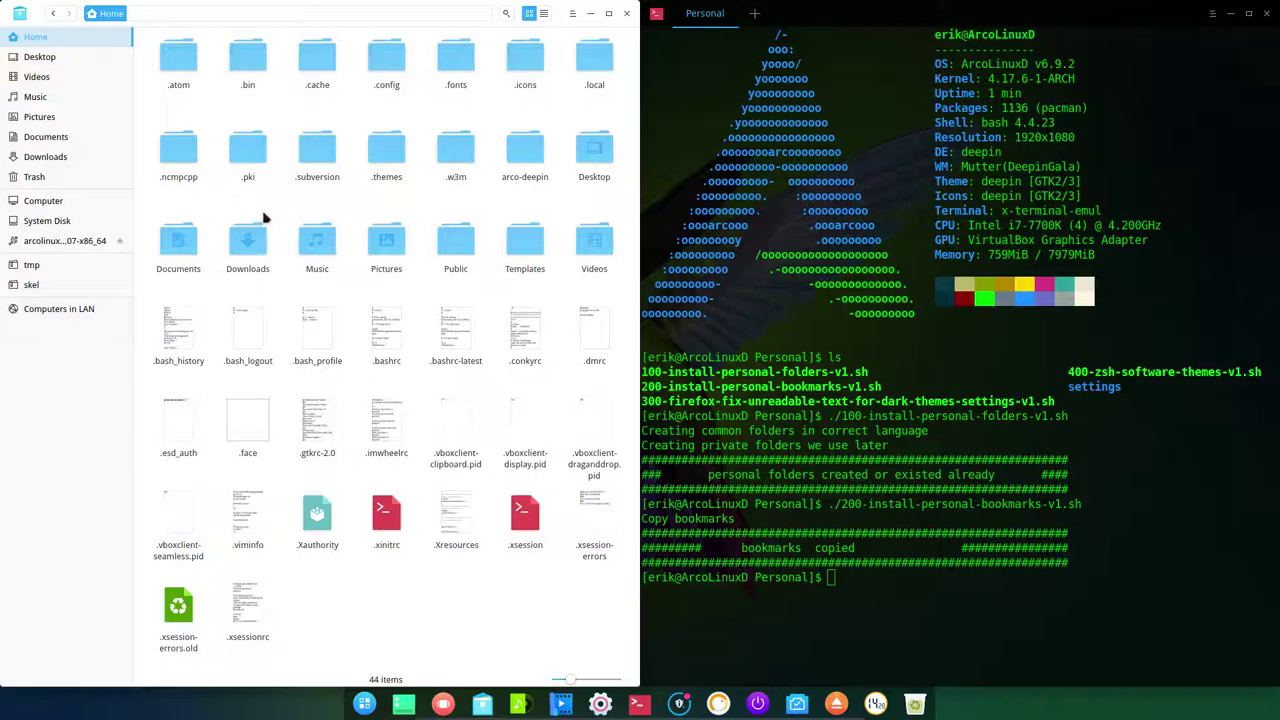
key("ctrl+v")
left_click(567, 392)
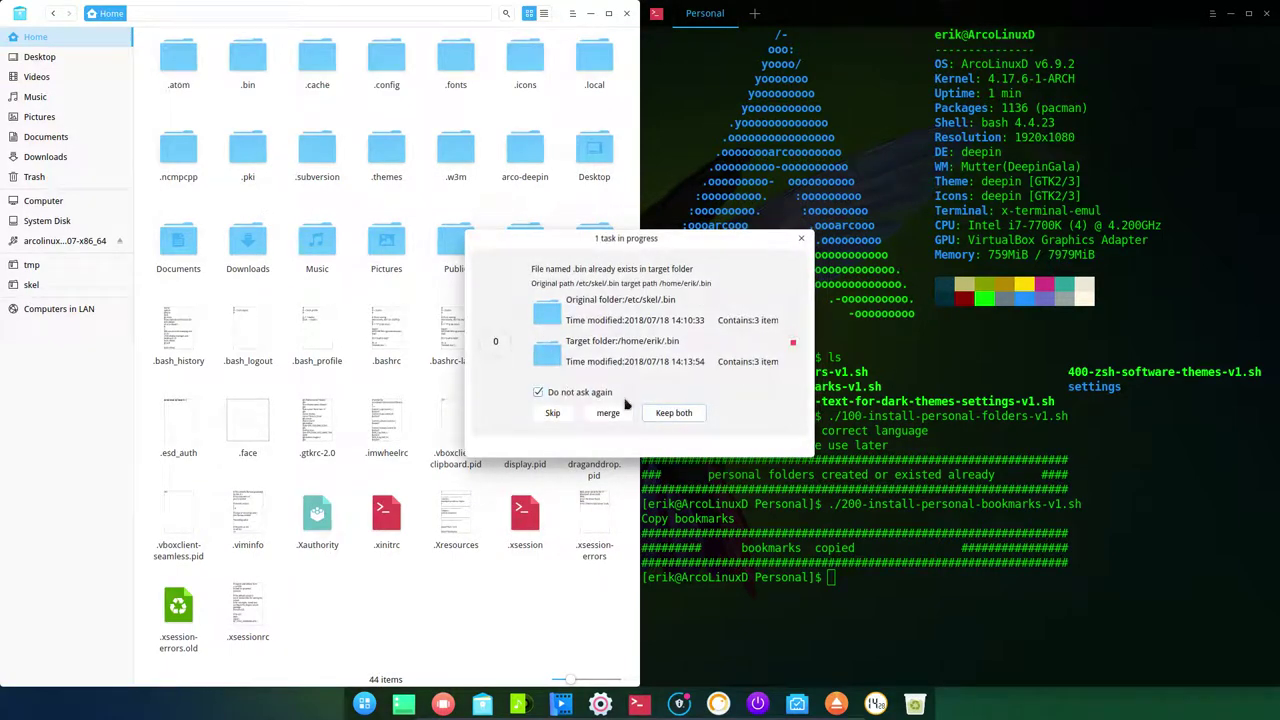
left_click(608, 413)
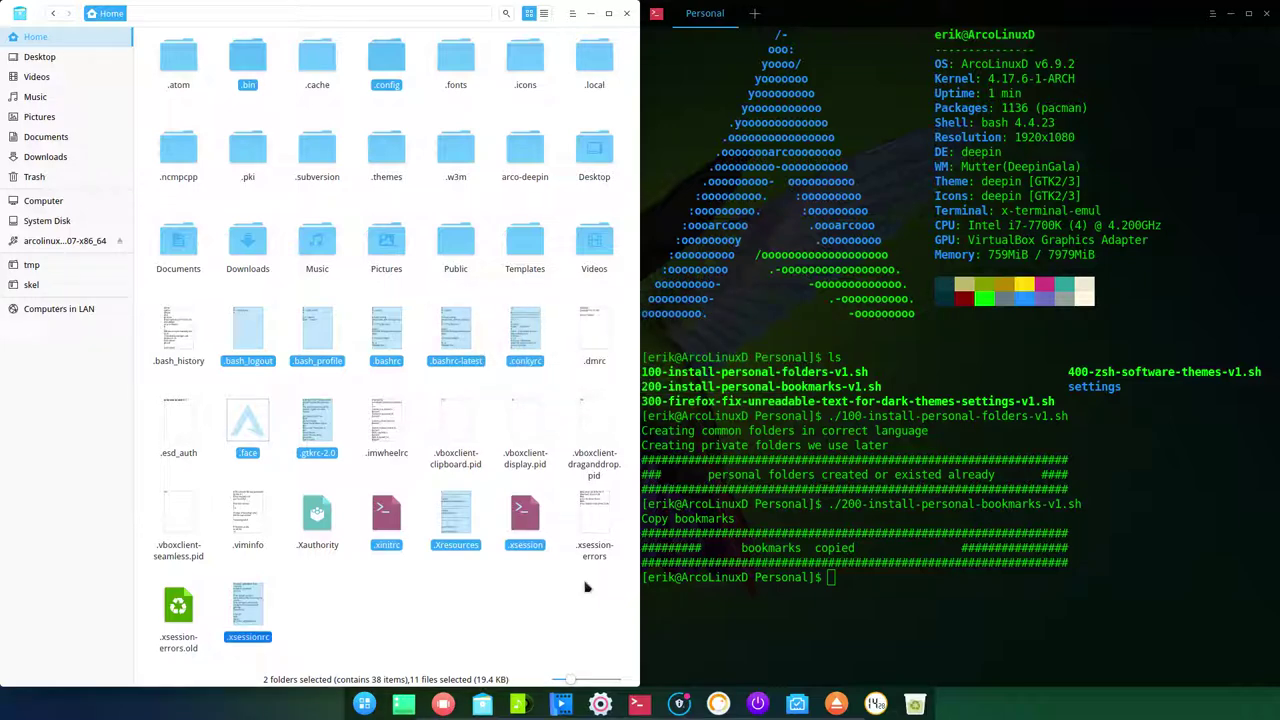
left_click(548, 622)
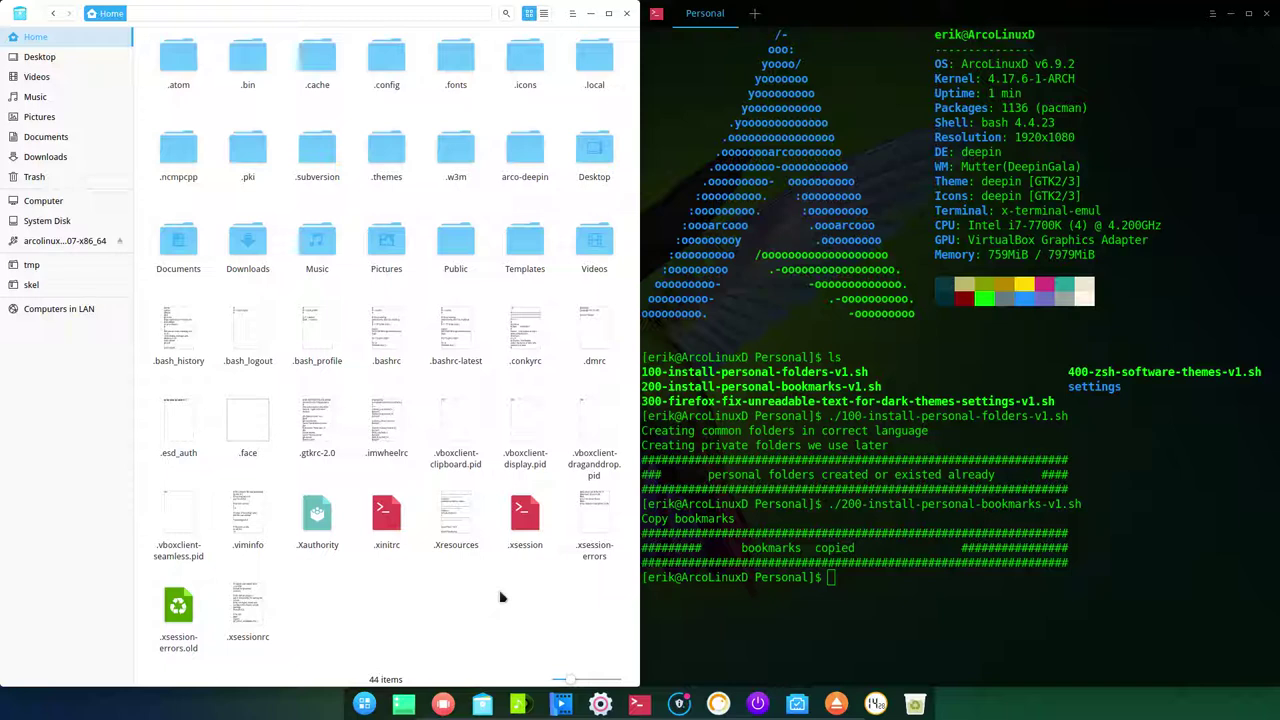
Launch Firefox once from the application launcher, then quit it by closing both of its tabs
left_click(888, 553)
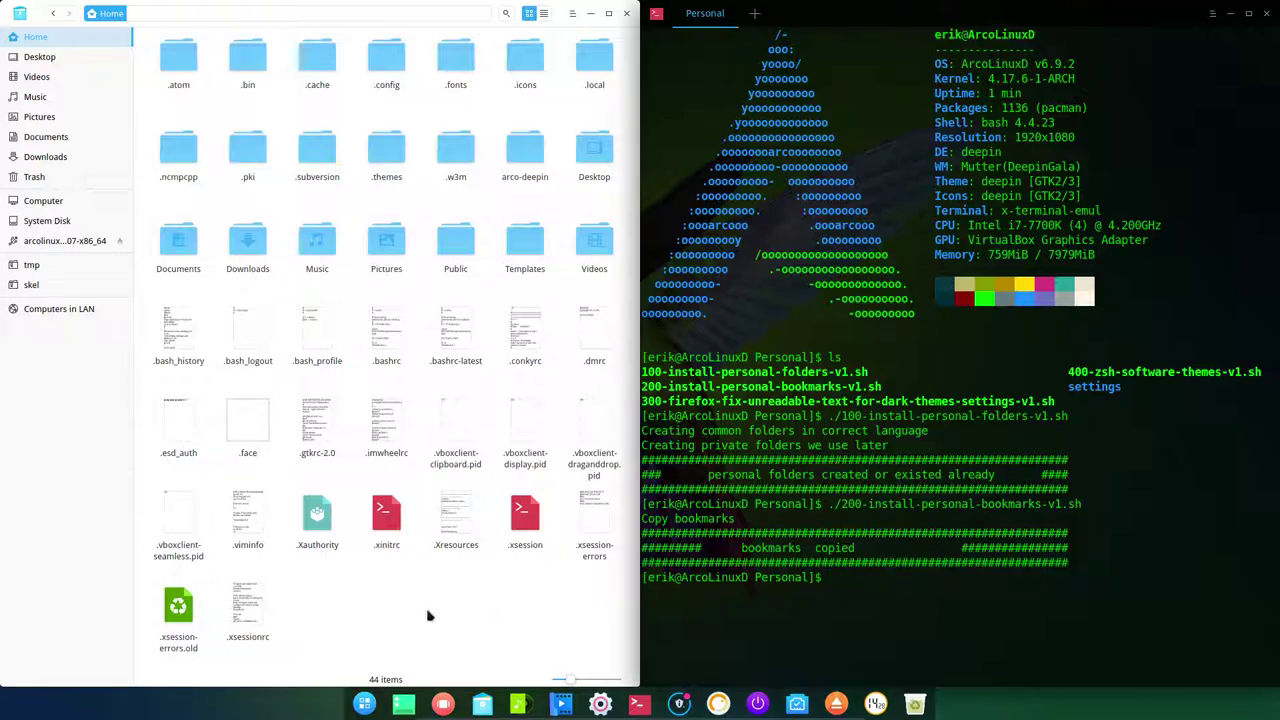
left_click(365, 705)
type("fire")
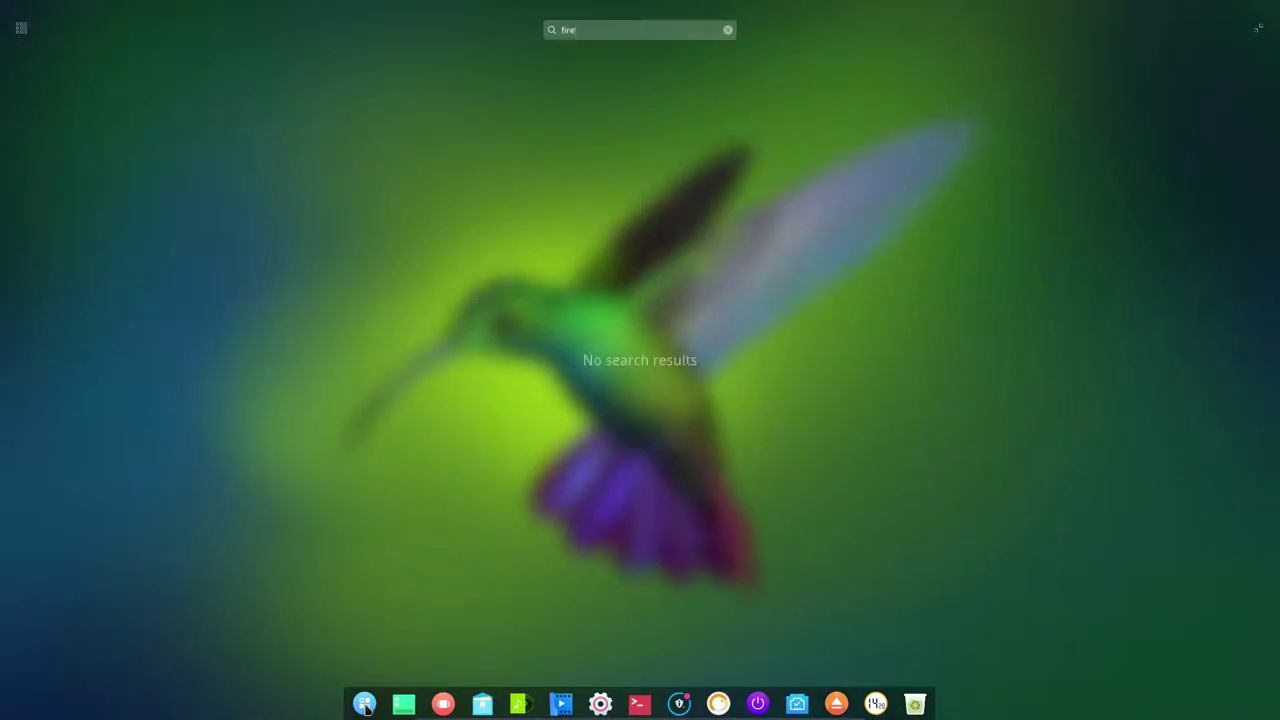
key("BackSpace")
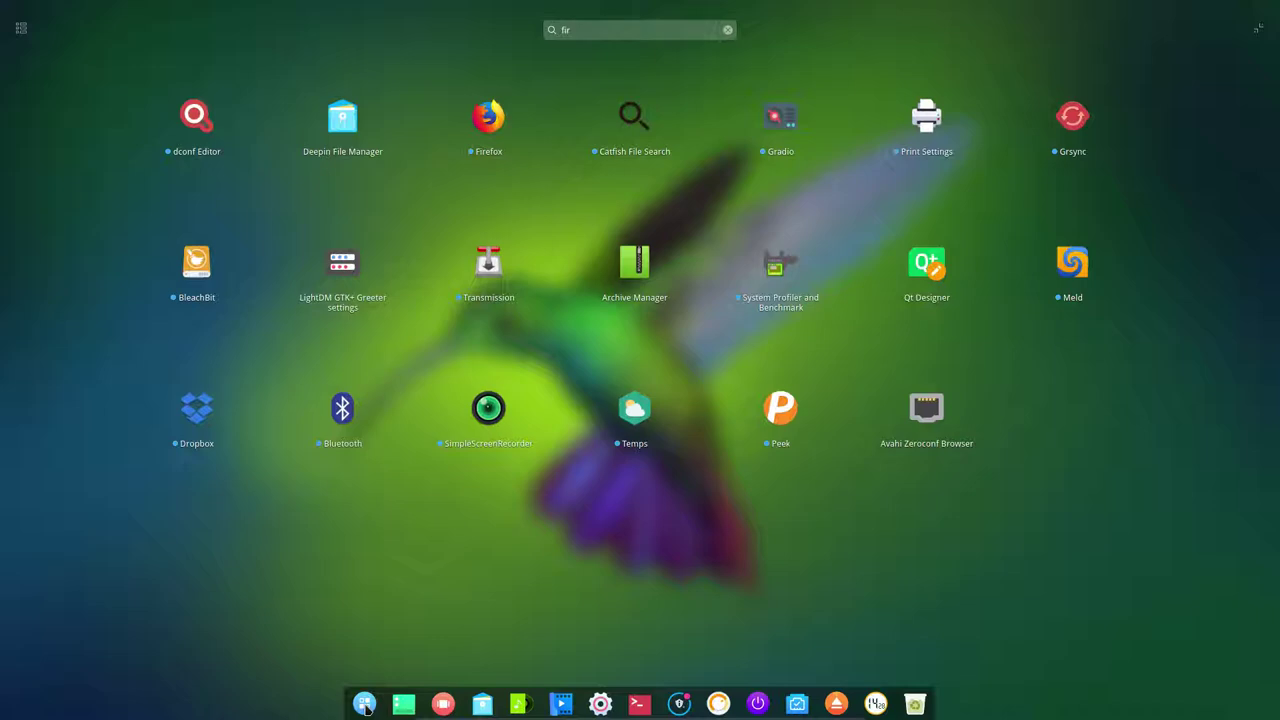
left_click(492, 114)
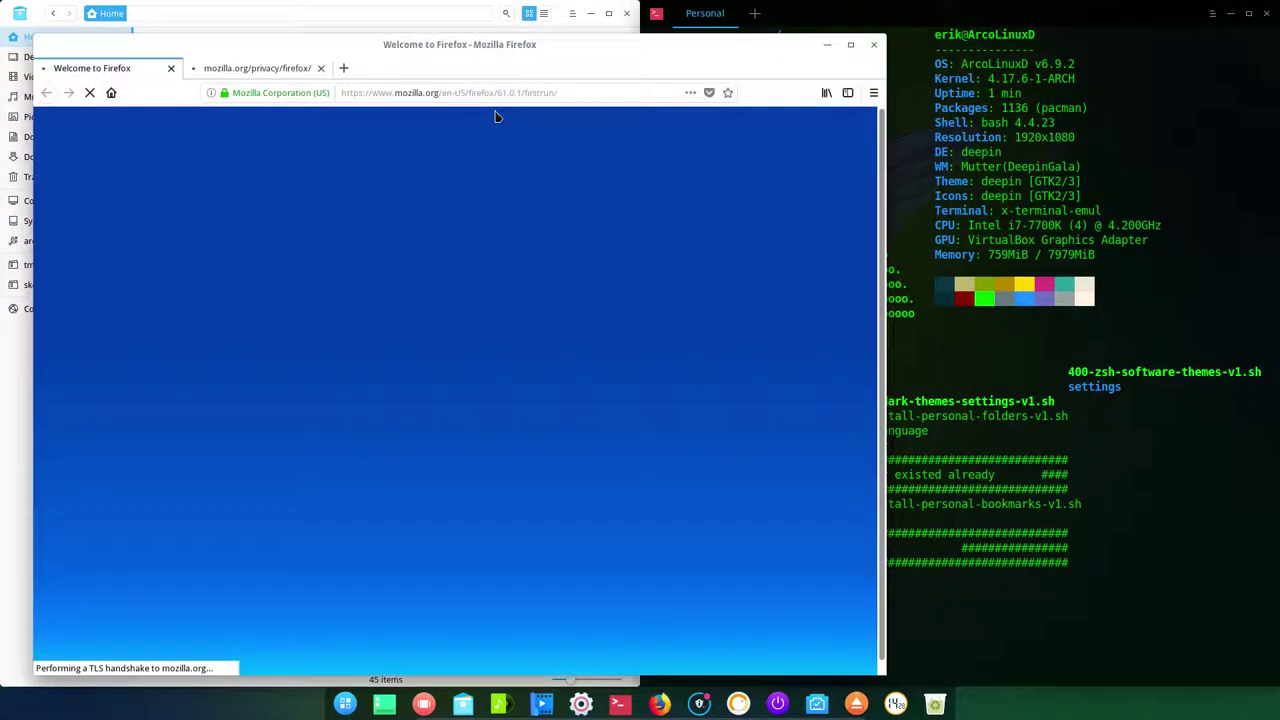
key("alt+F4")
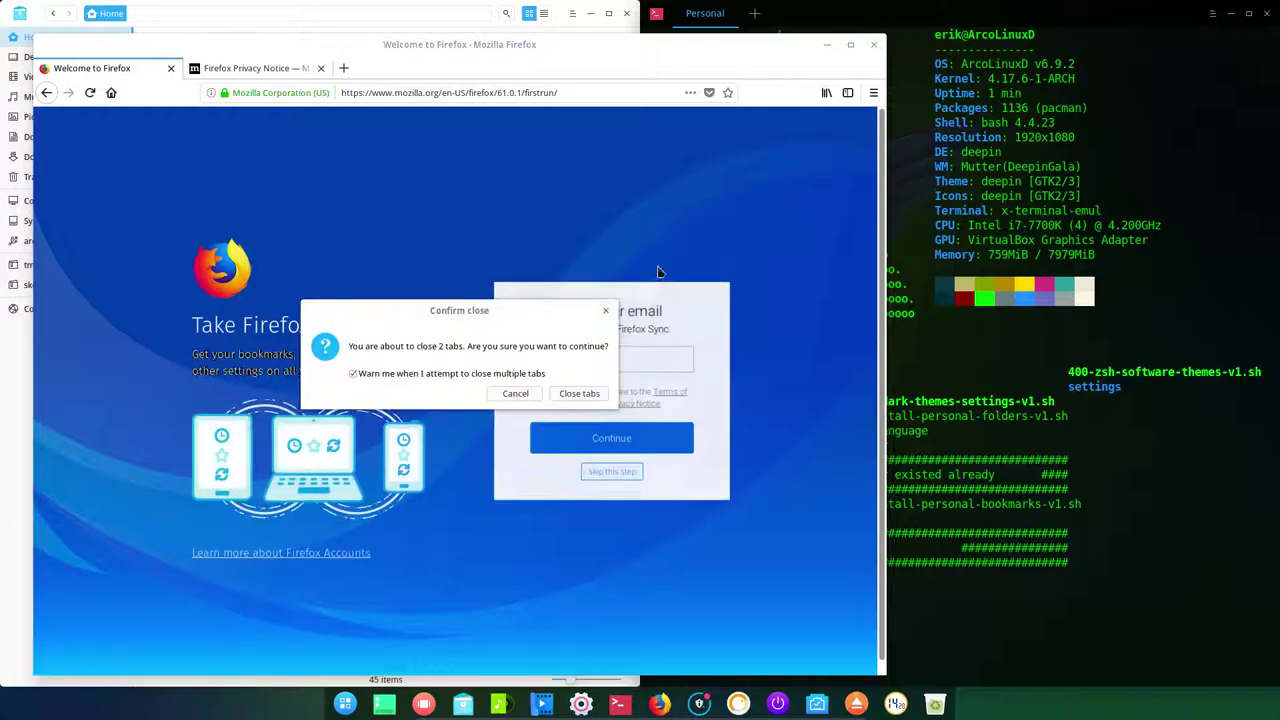
left_click(580, 394)
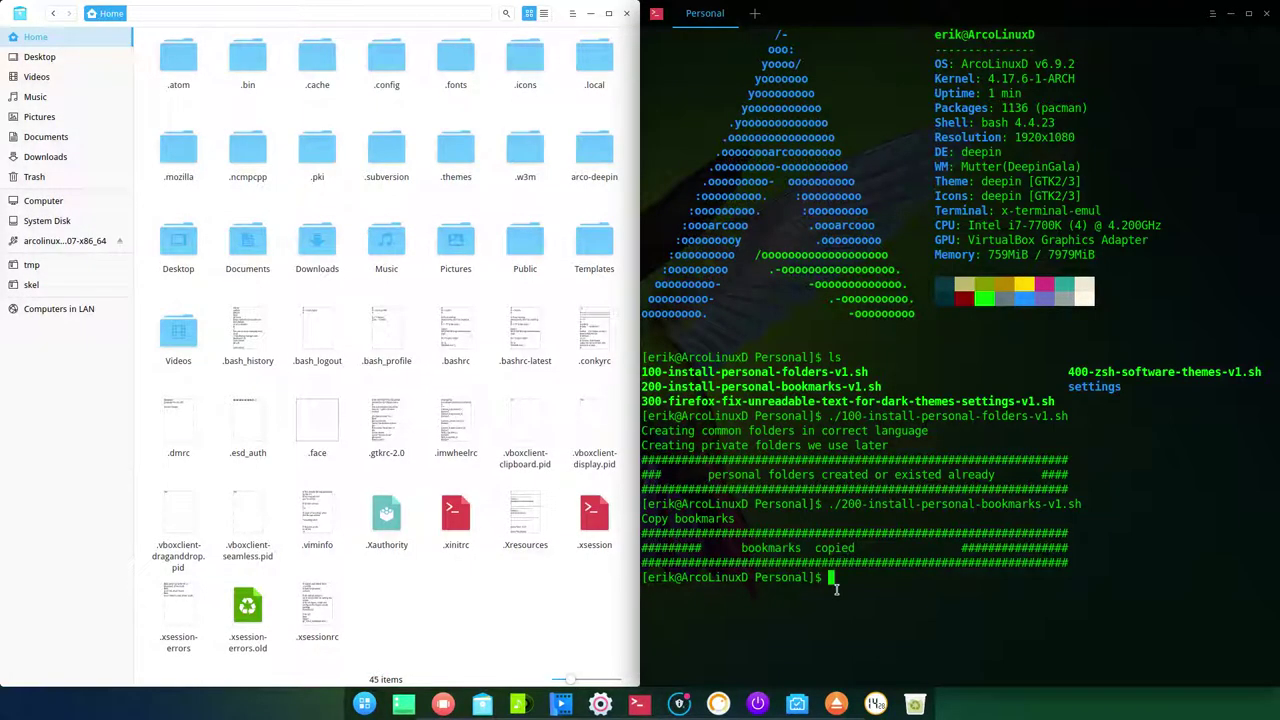
Run the Firefox dark theme fix script ./300-firefox-fix-unreadable-text-for-dark-themes-settings-v1.sh in the terminal
type("./300")
key("Tab")
key("Return")
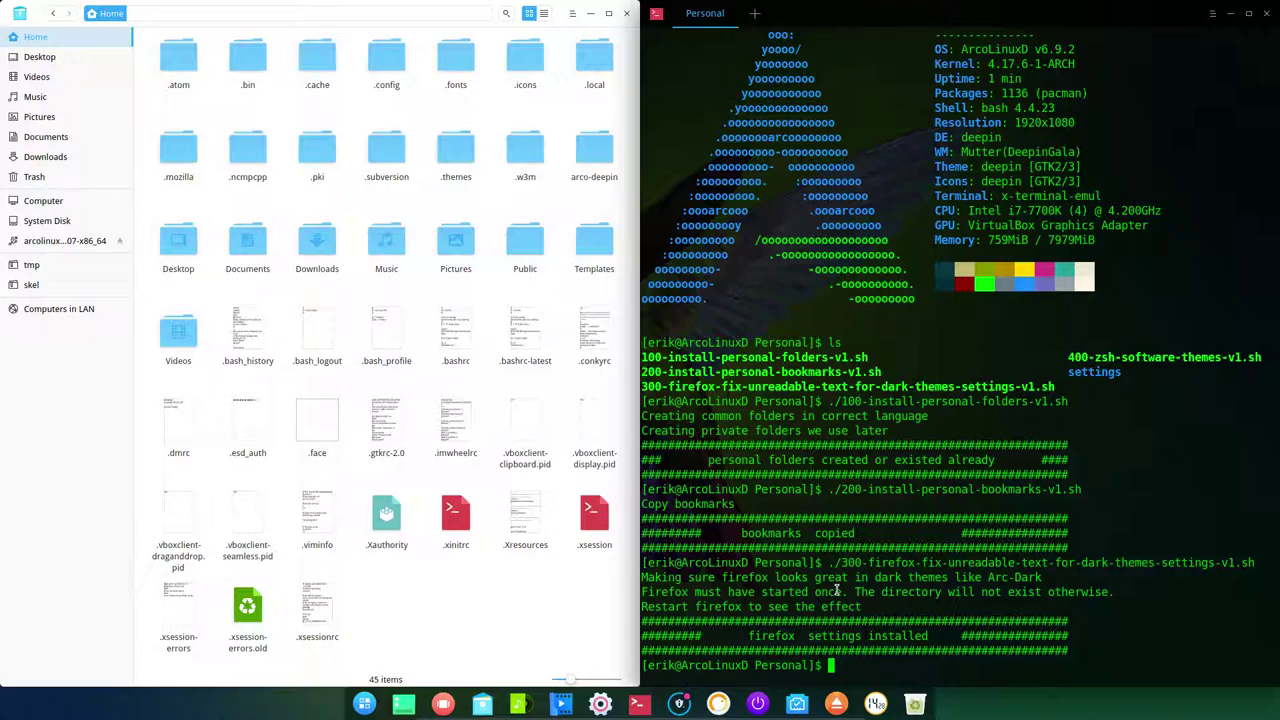
Open the Personal folder inside arco-deepin in the file manager and tile its window beside the terminal
double_click(48, 20)
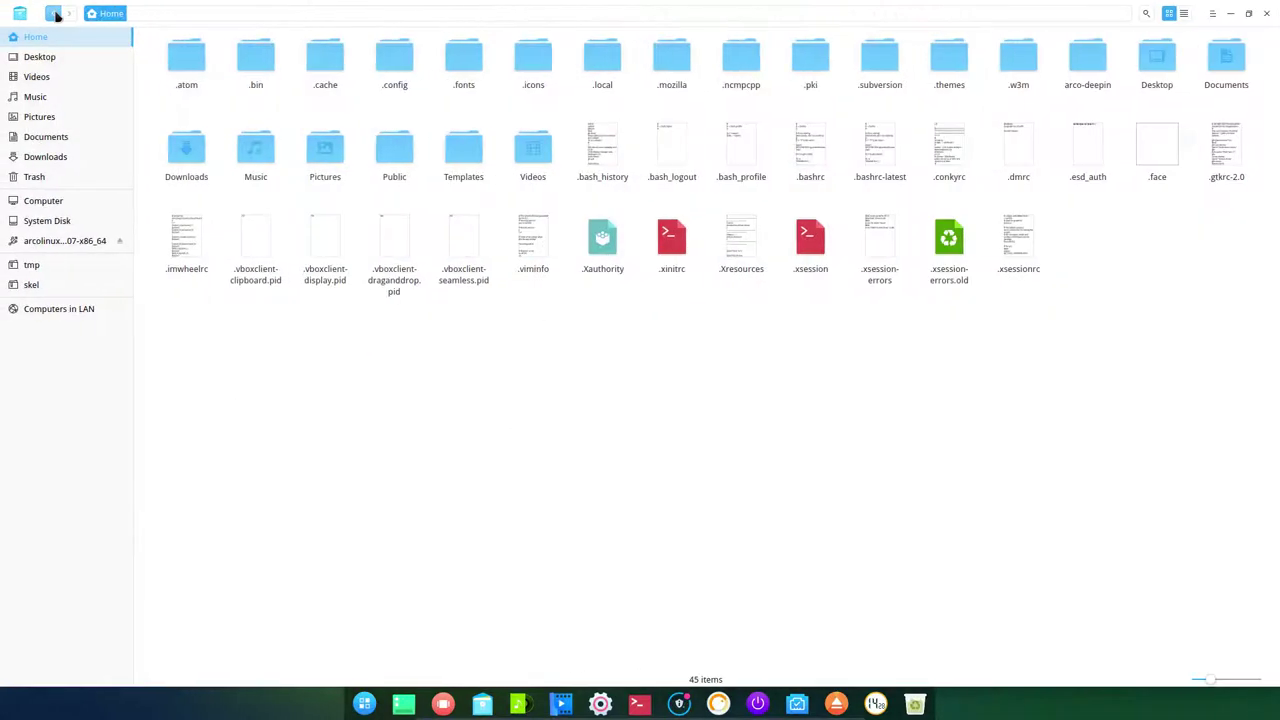
left_click(54, 14)
left_click(54, 14)
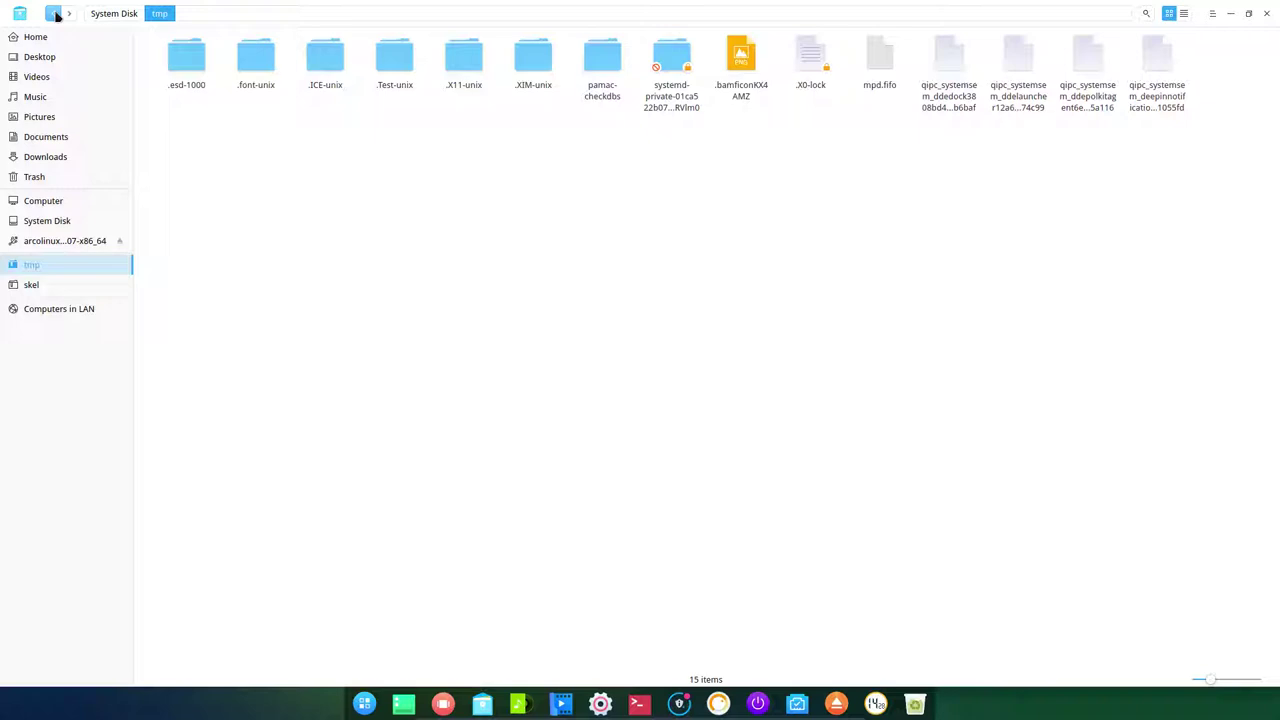
left_click(55, 14)
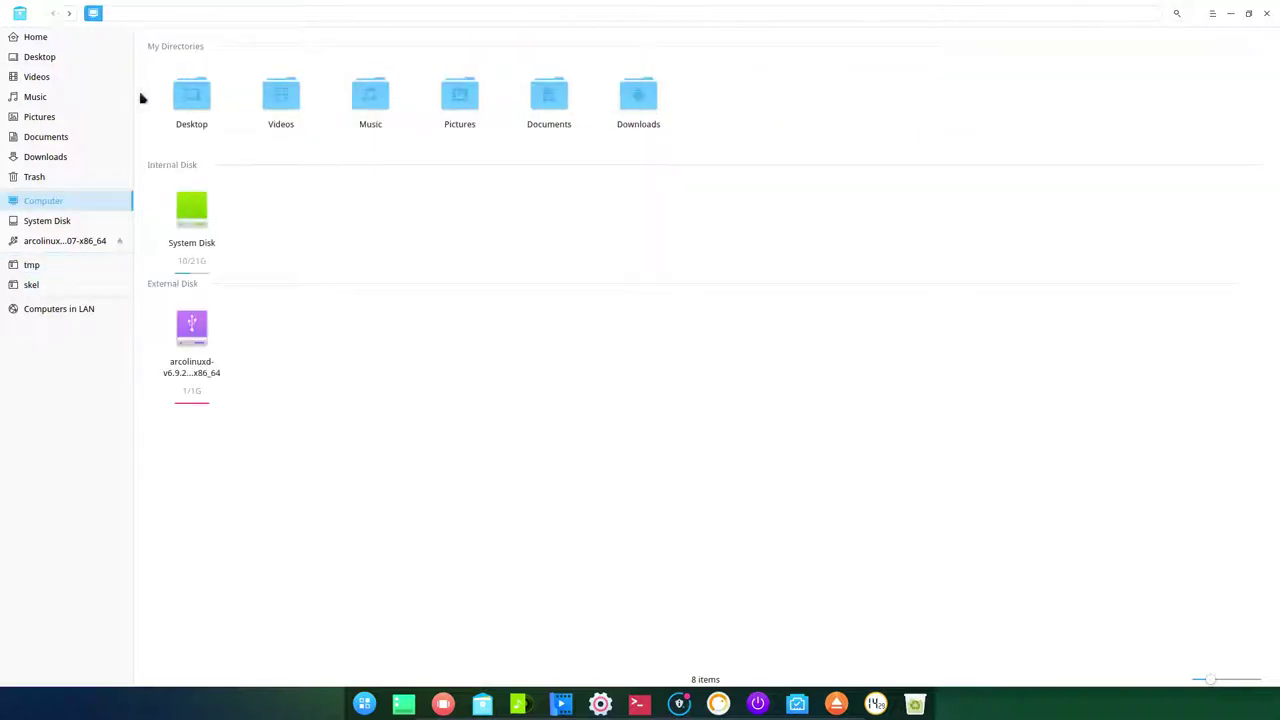
double_click(191, 95)
left_click(57, 42)
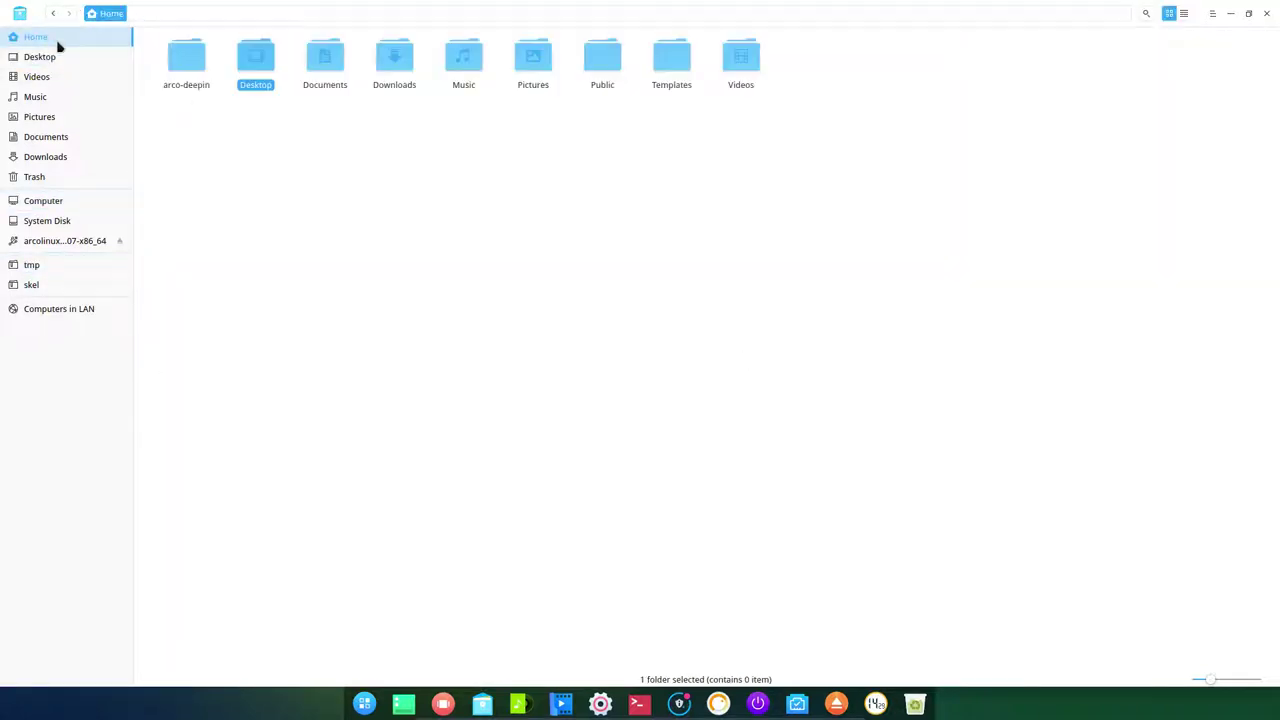
double_click(174, 63)
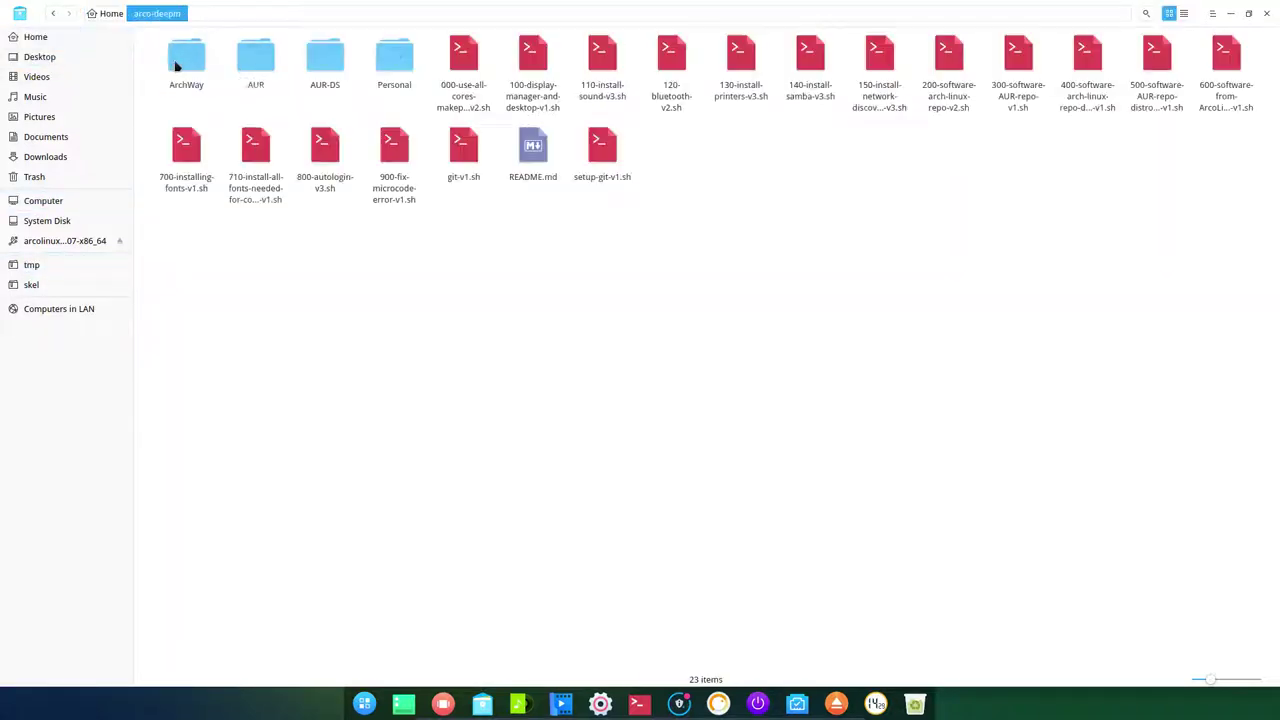
double_click(395, 62)
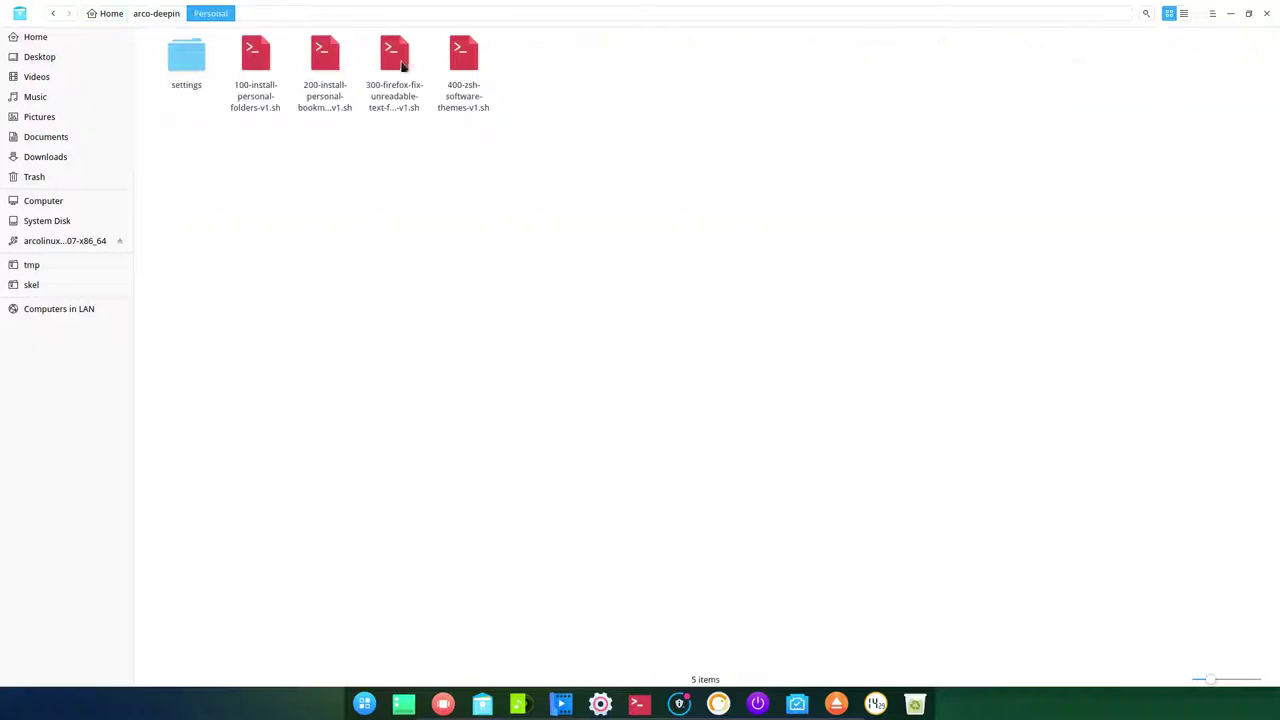
left_click(1248, 13)
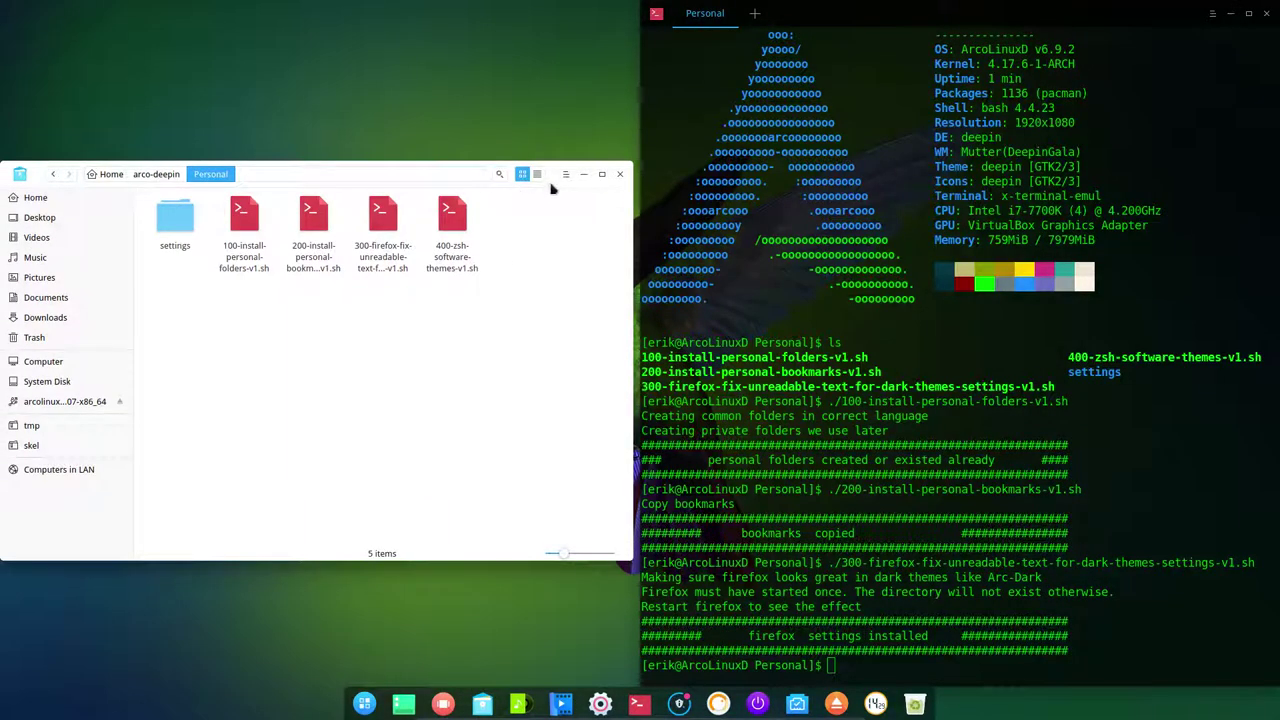
left_click_drag(550, 184, 3, 200)
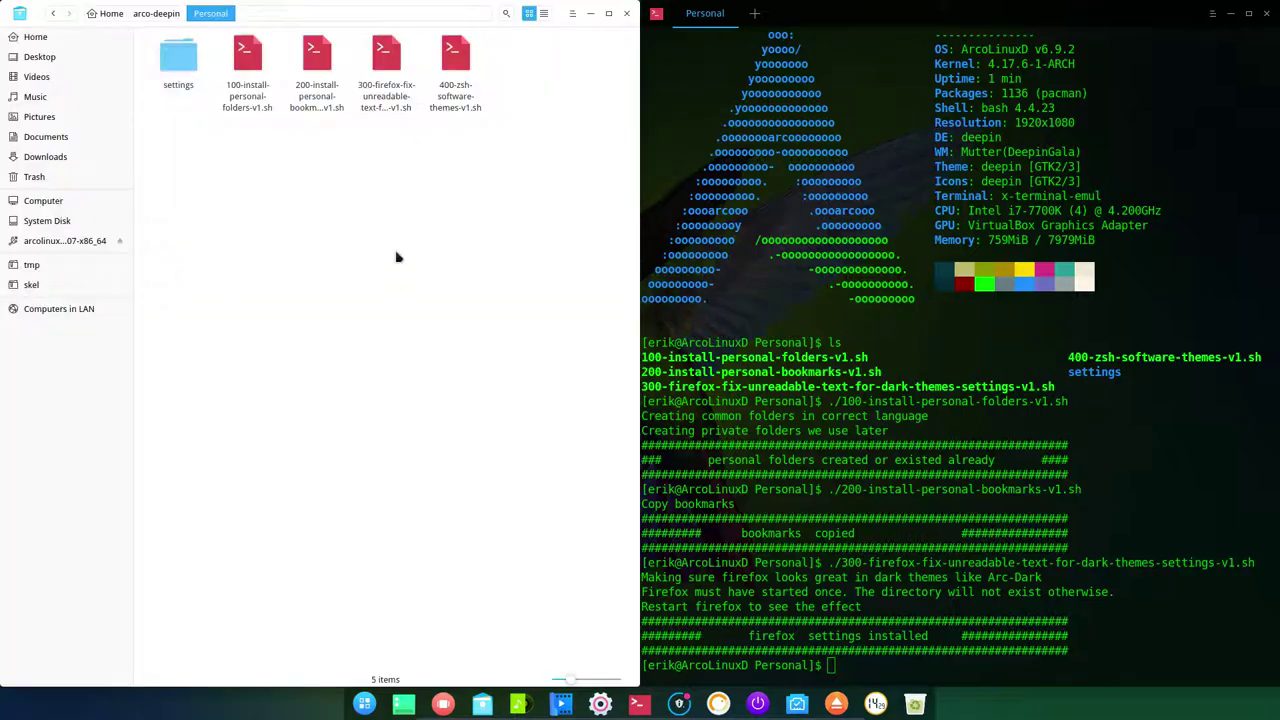
Select the 400-zsh-software-themes-v1.sh script and check which shell the terminal's system information lists
left_click(455, 68)
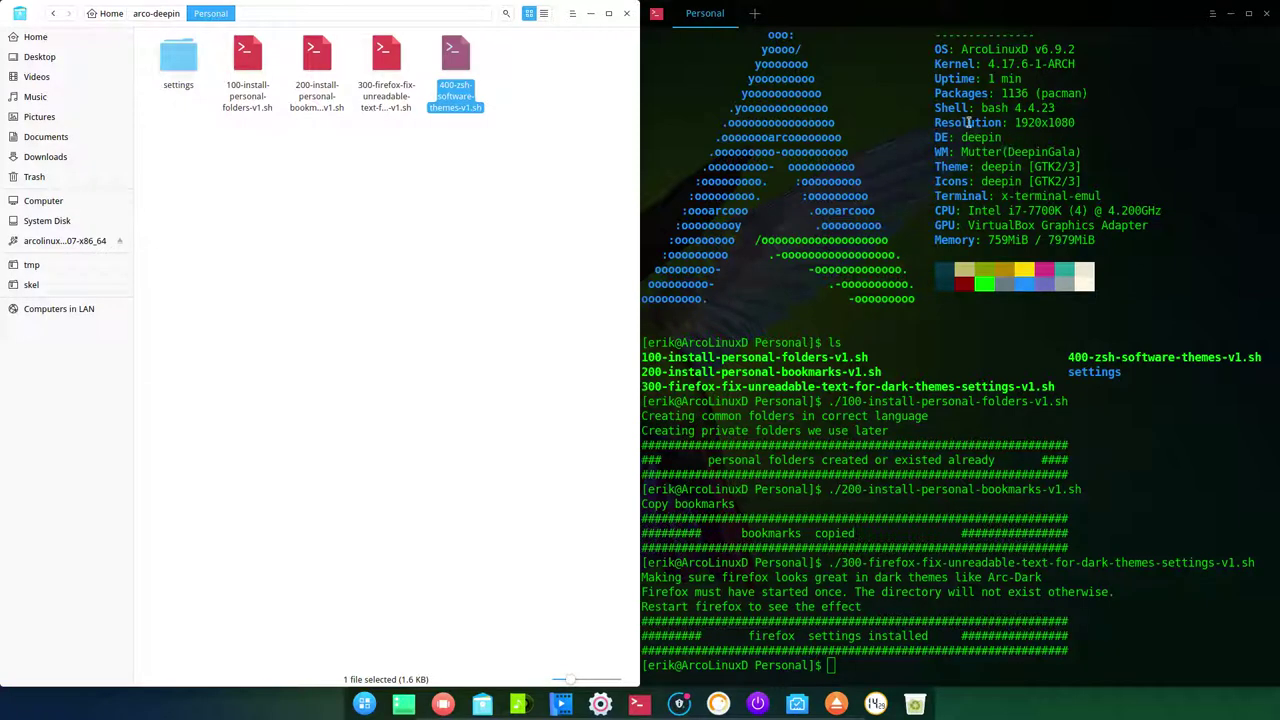
left_click_drag(976, 108, 1054, 108)
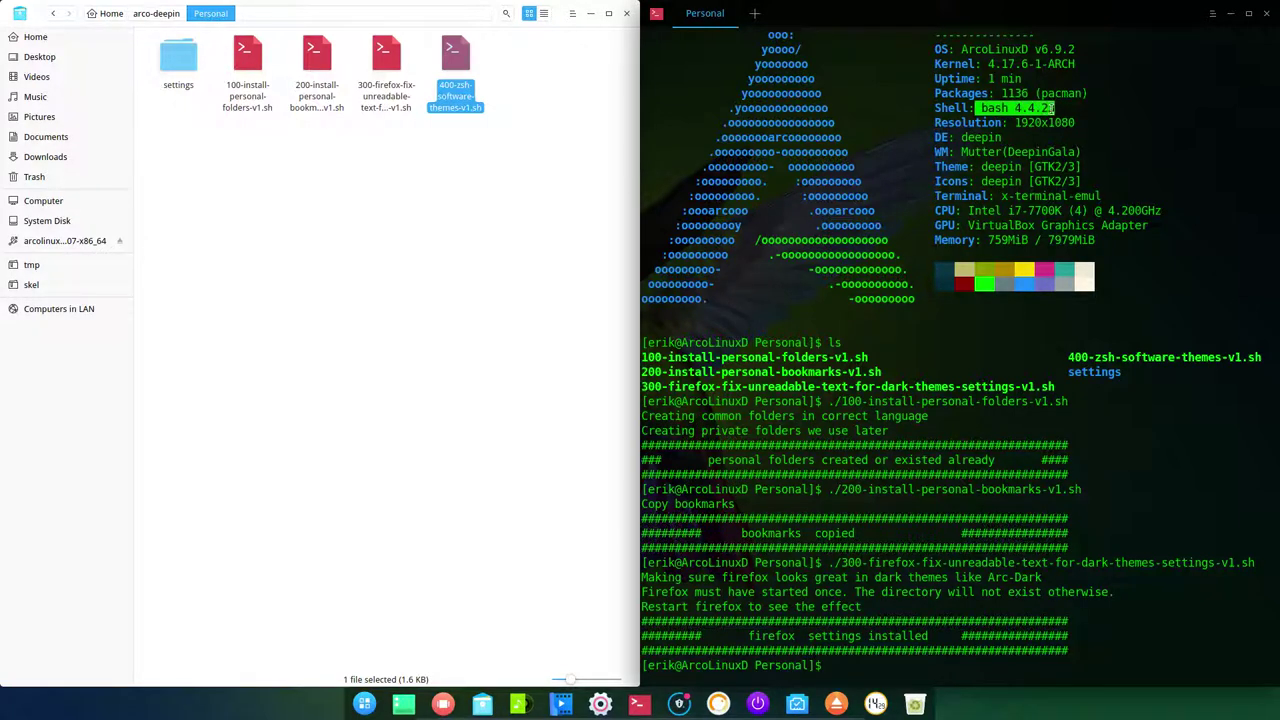
left_click(938, 108)
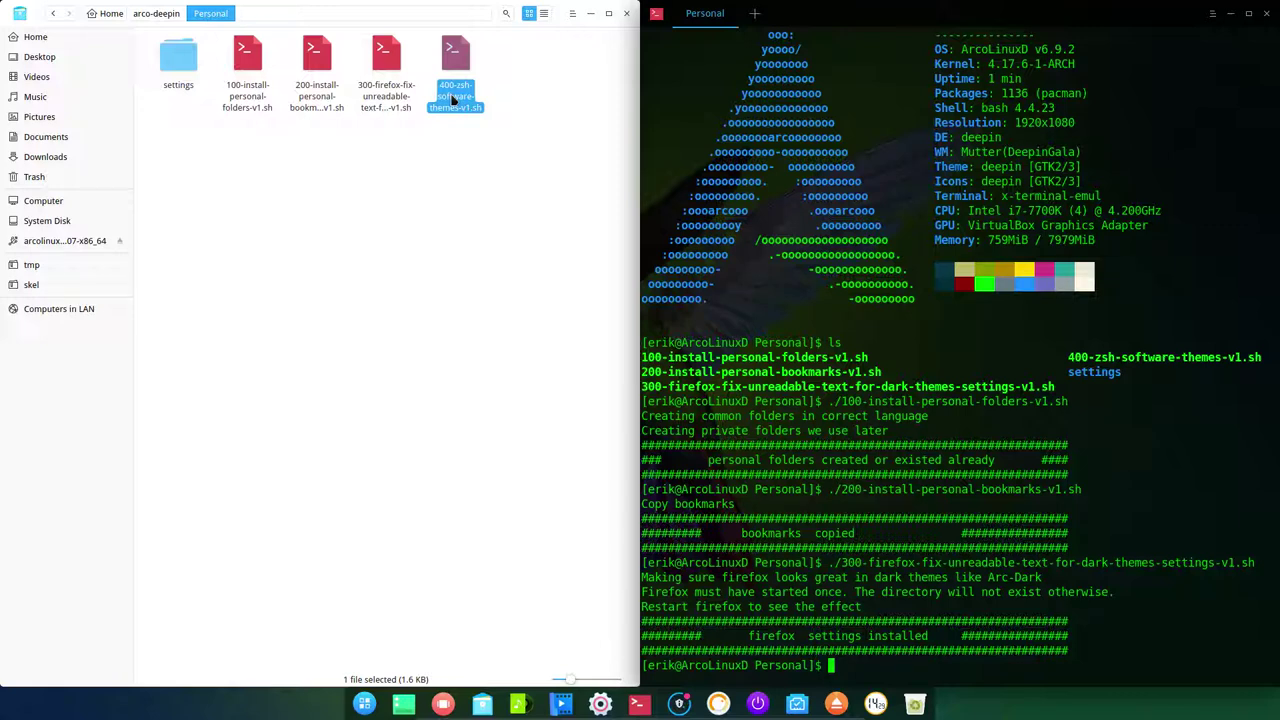
Go back to arco-deepin and look through the AUR folder's install scripts, including those for stacer, viber and vmworkstation
left_click(162, 13)
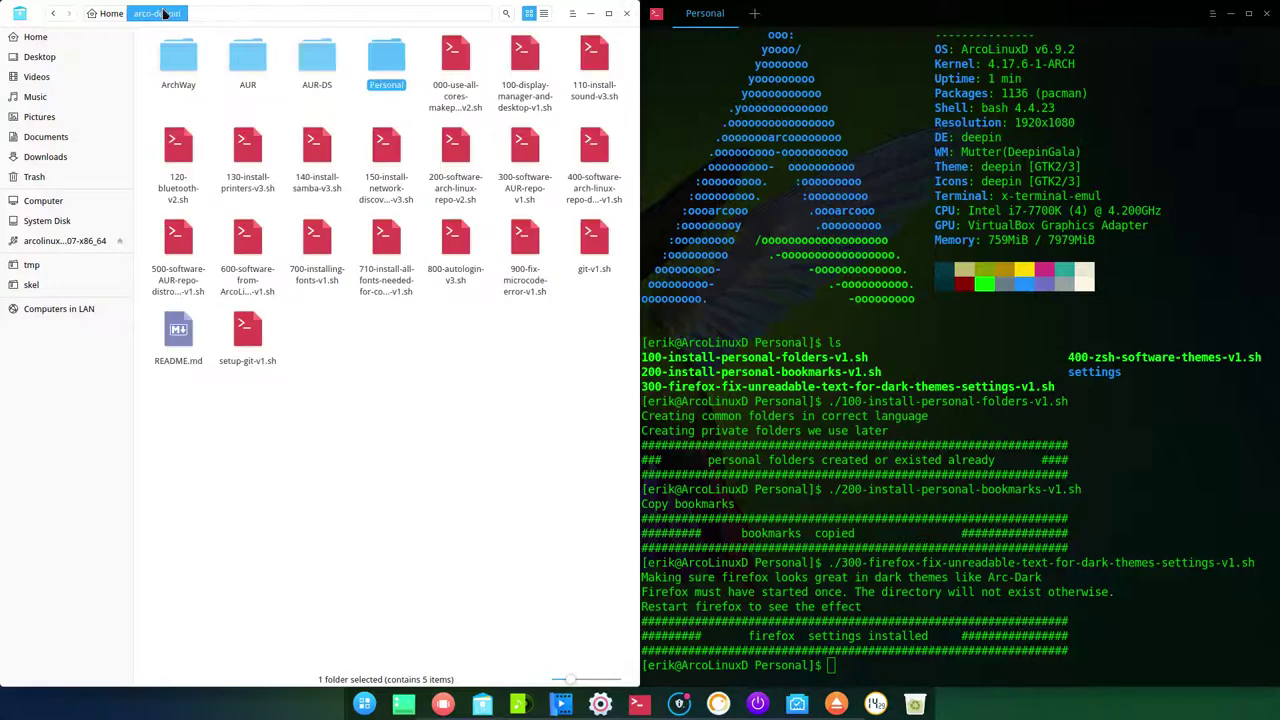
left_click(352, 104)
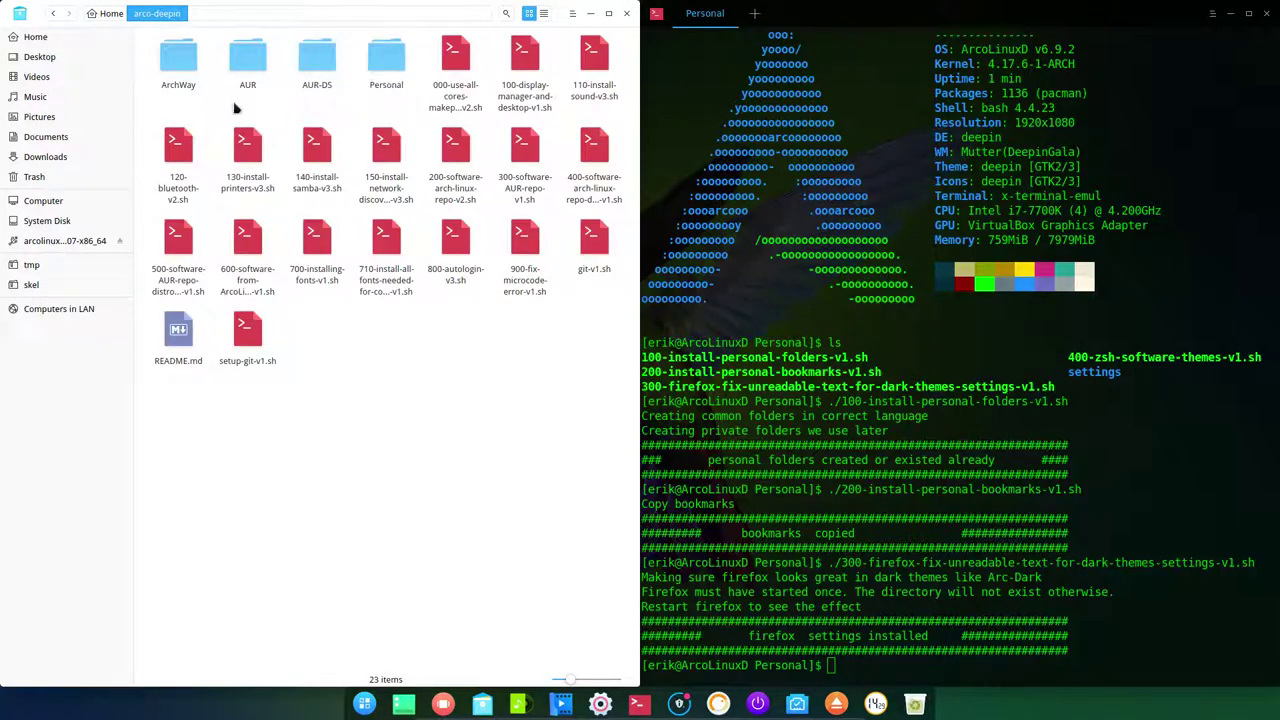
left_click_drag(232, 104, 336, 76)
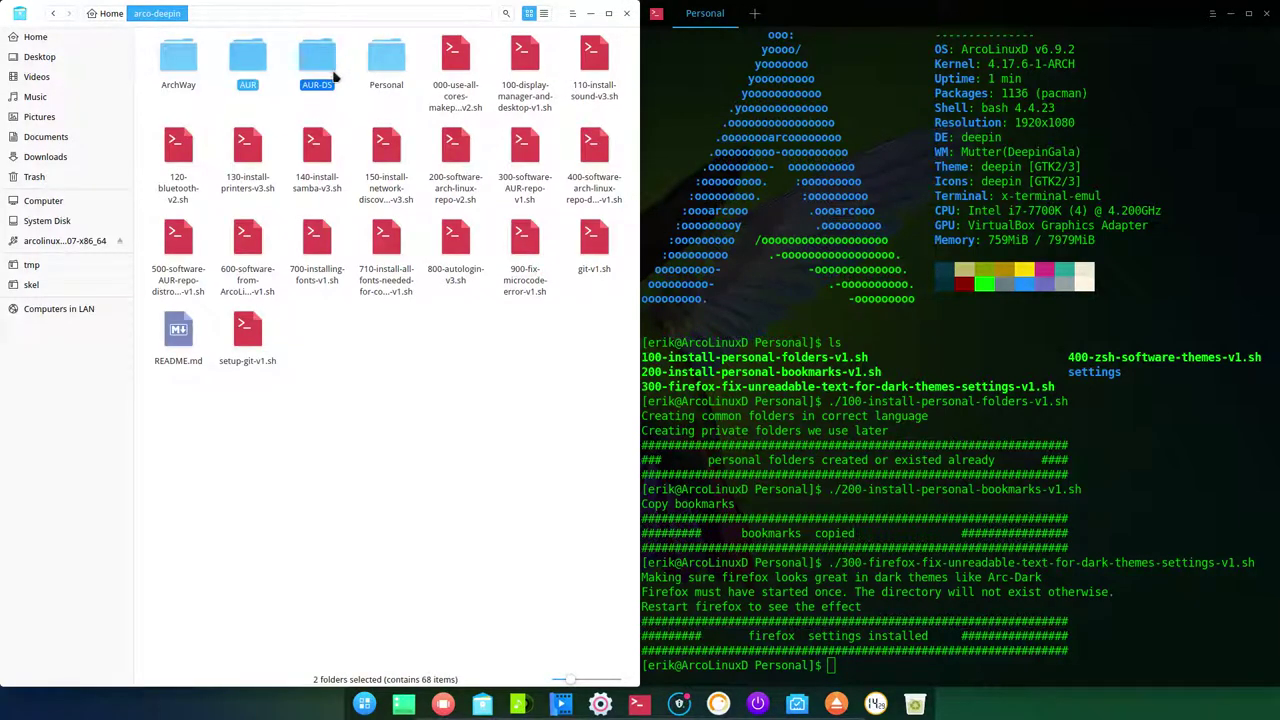
left_click(266, 104)
double_click(252, 72)
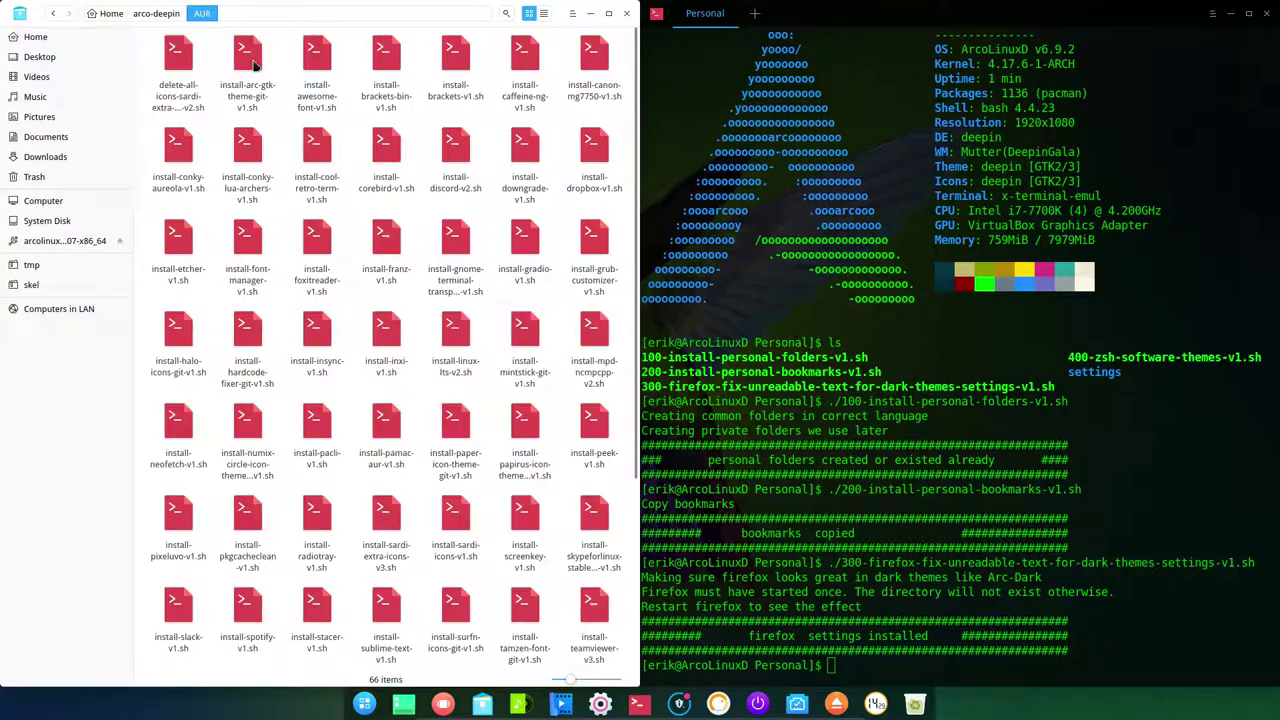
scroll(240, 305, "down", 3)
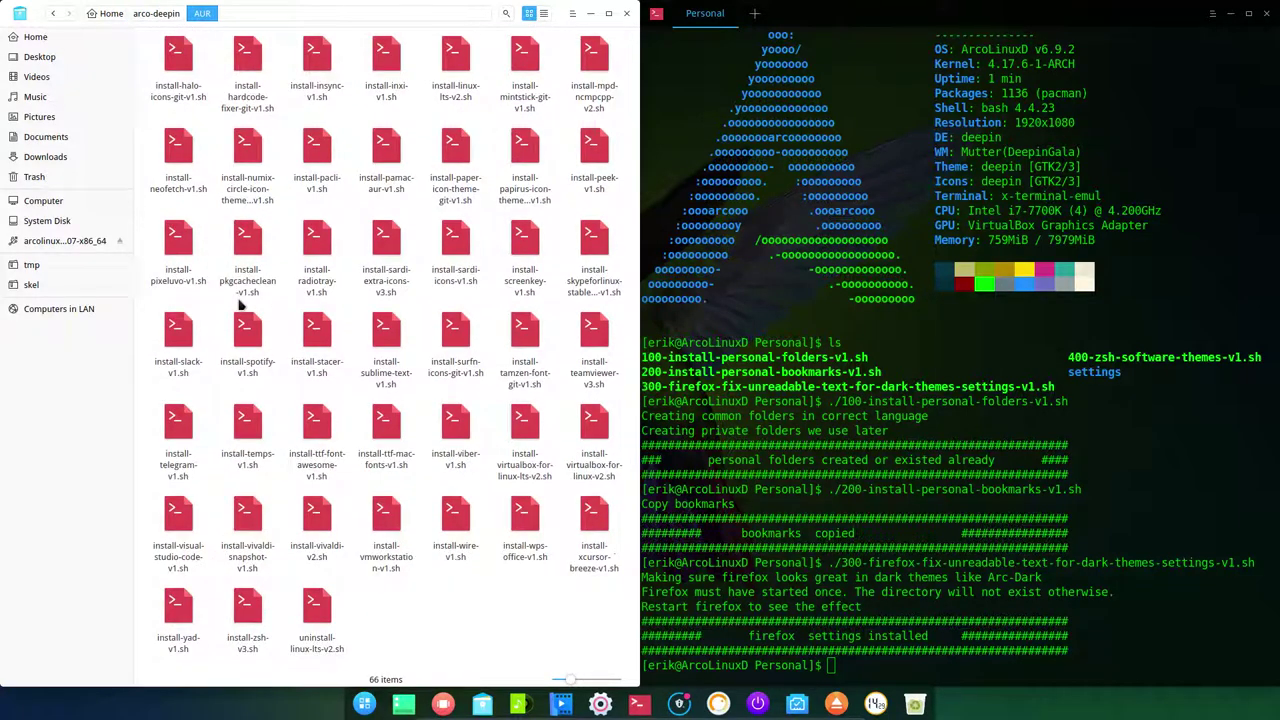
left_click(324, 332)
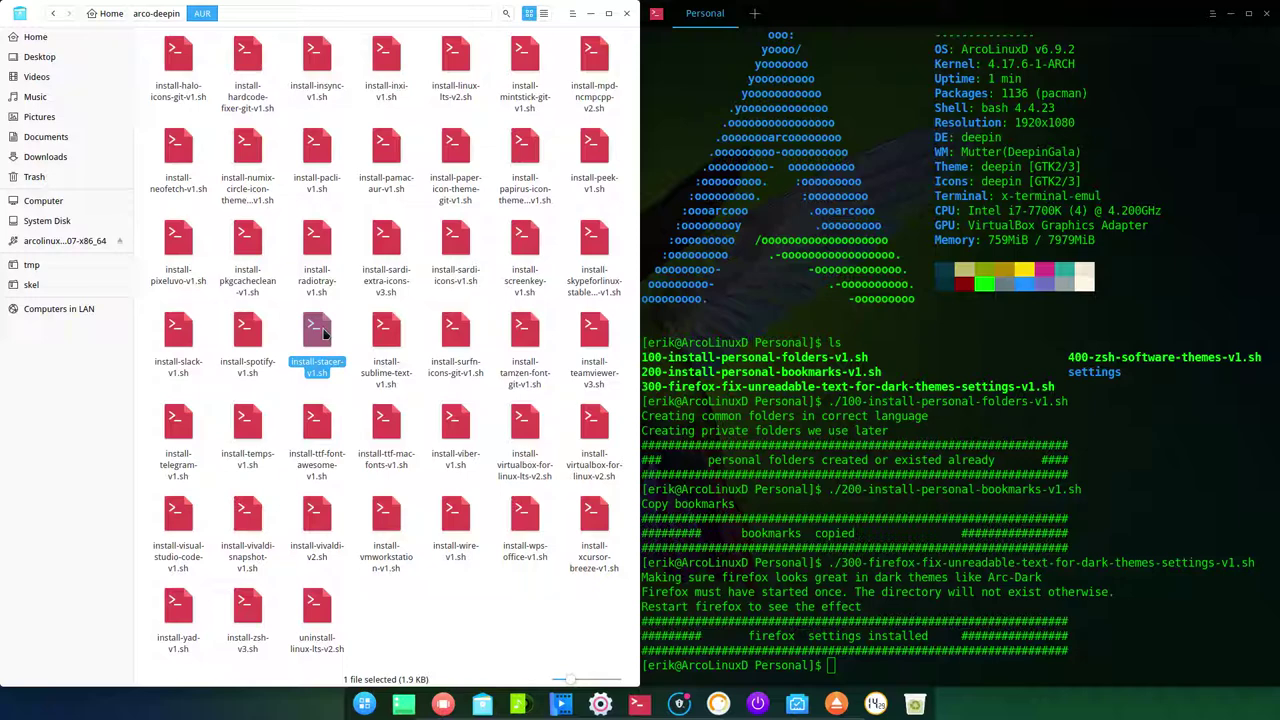
left_click(448, 434)
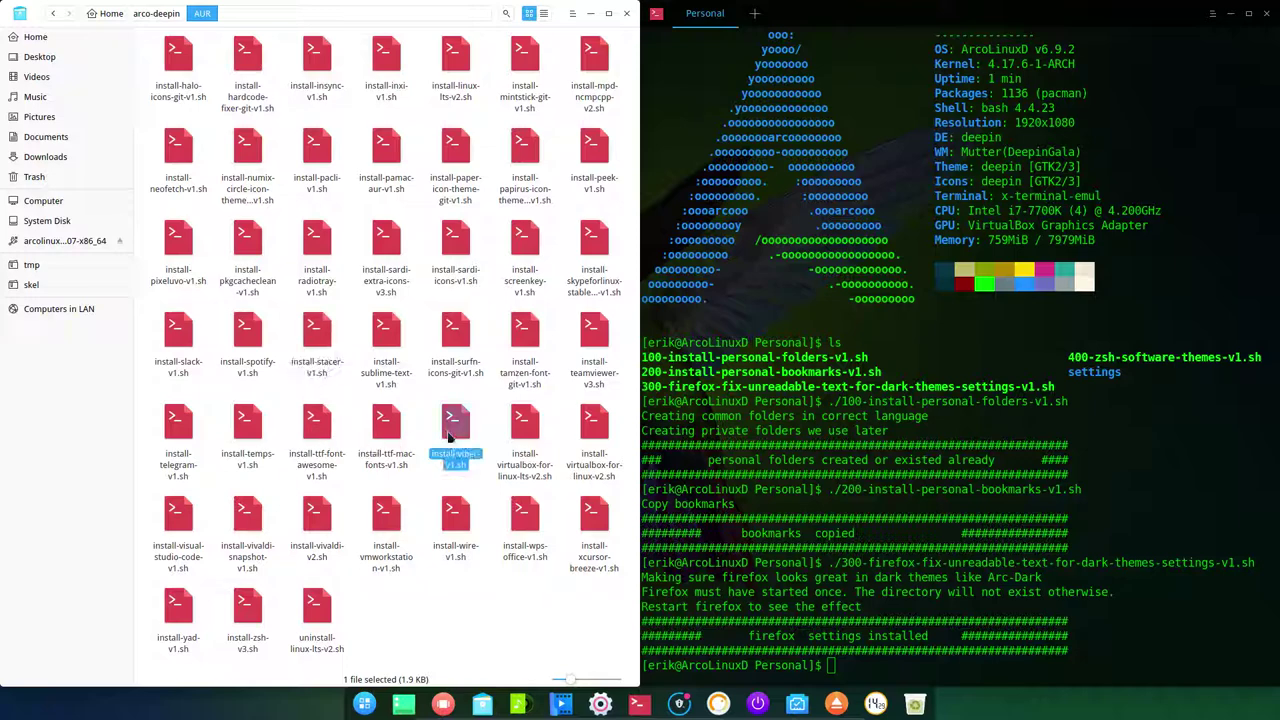
left_click(384, 528)
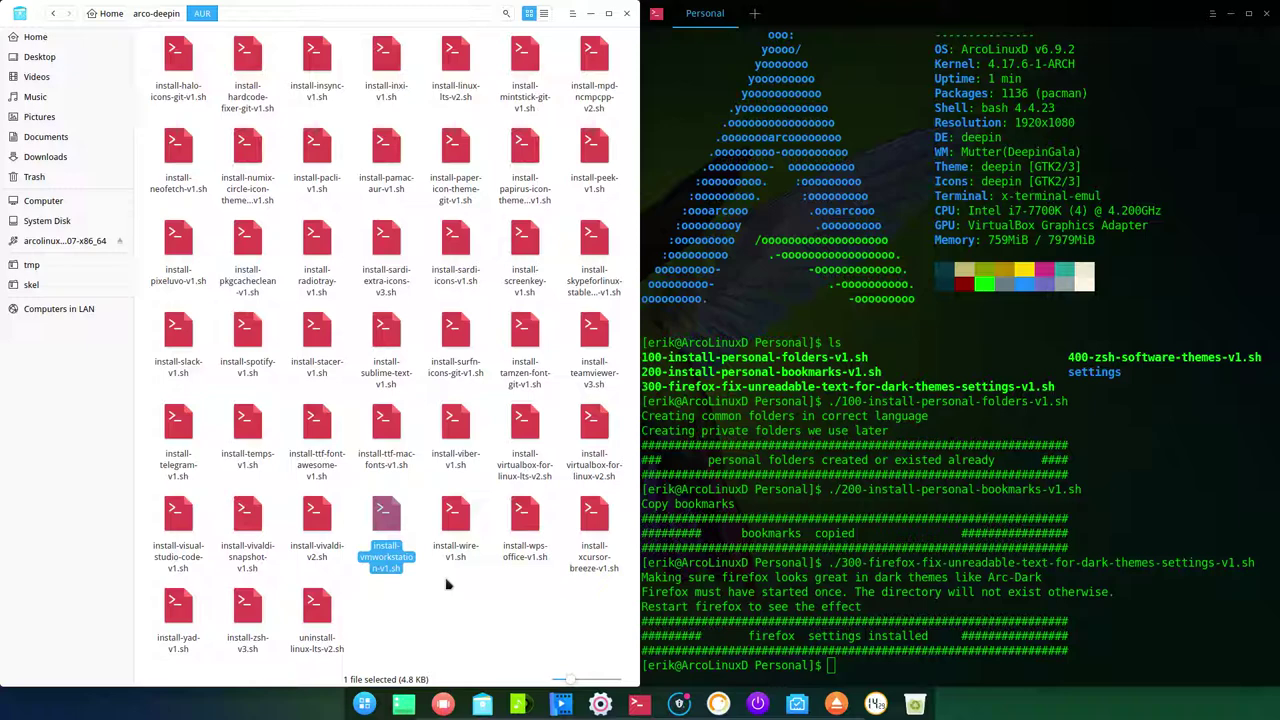
Open the AUR-DS folder in arco-deepin, examine its menulibre and mugshot install scripts, and return to arco-deepin
left_click(157, 14)
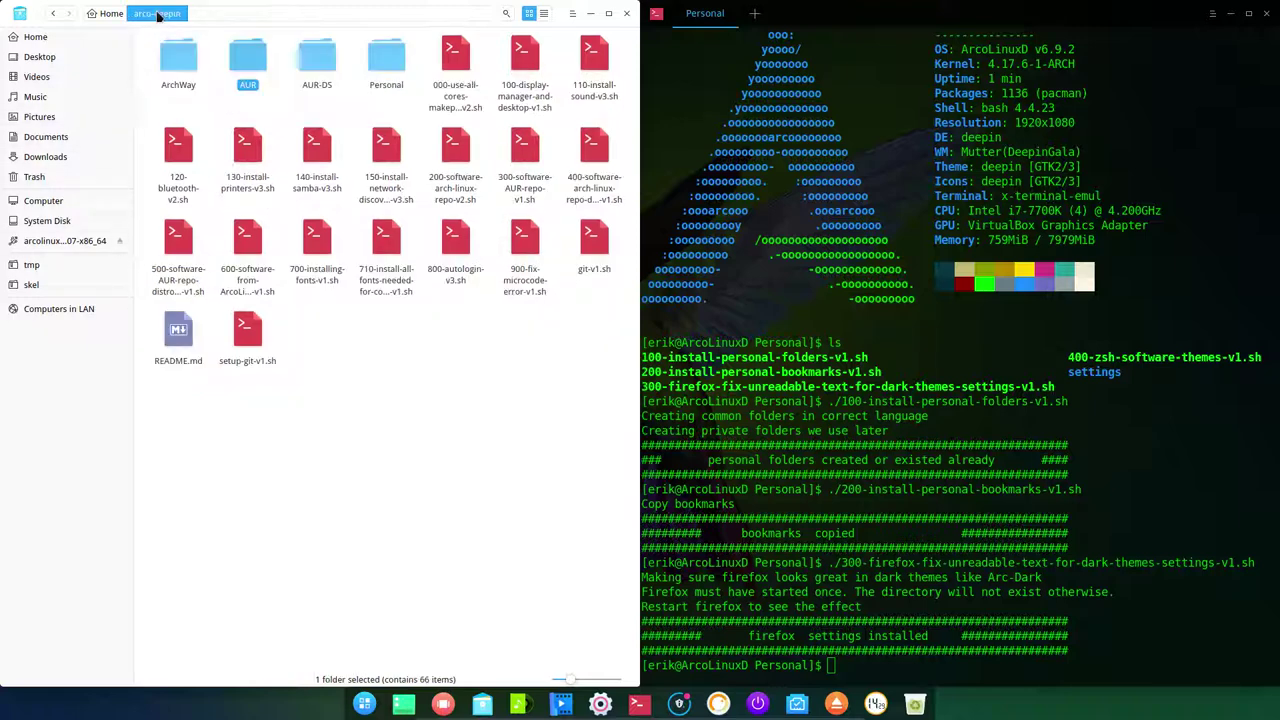
left_click(320, 62)
double_click(320, 62)
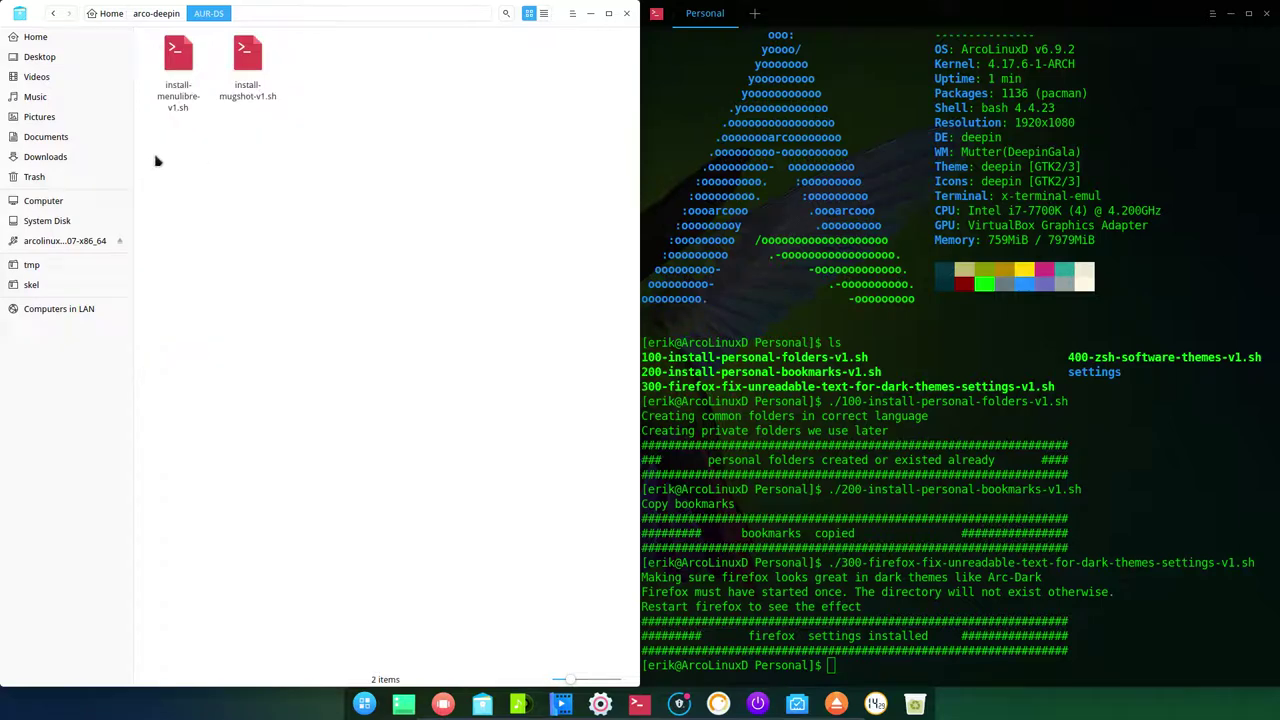
left_click_drag(155, 152, 286, 69)
left_click(286, 69)
left_click(248, 61)
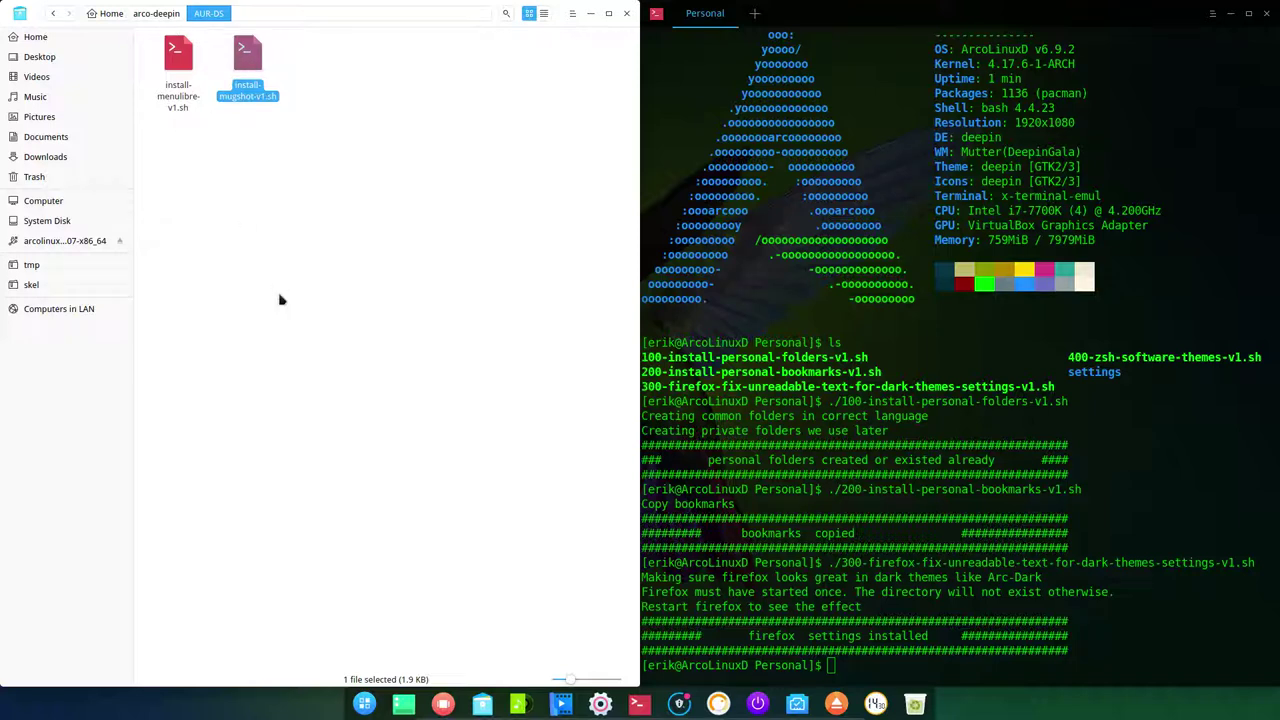
left_click(157, 20)
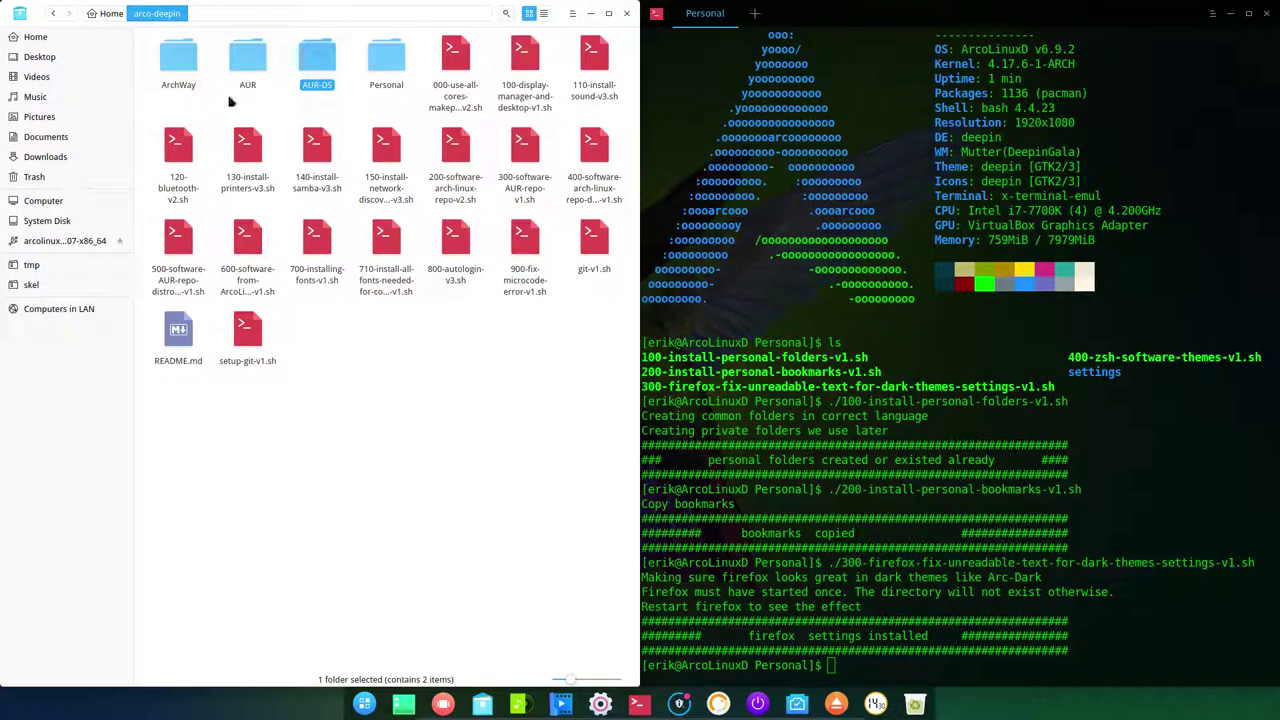
Switch to the ArcoLinuxD website in Vivaldi, view the Phase 2 to Phase 5 topics, and return to the virtual machine
left_click(170, 63)
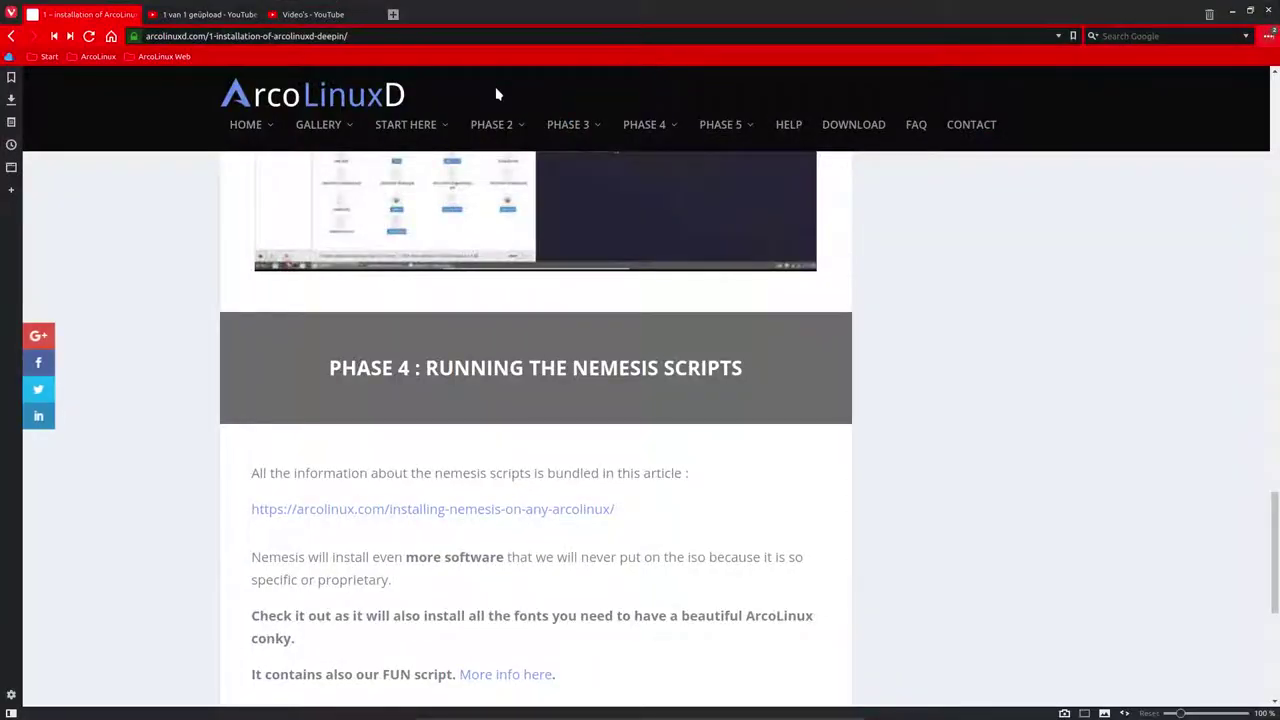
mouse_move(492, 135)
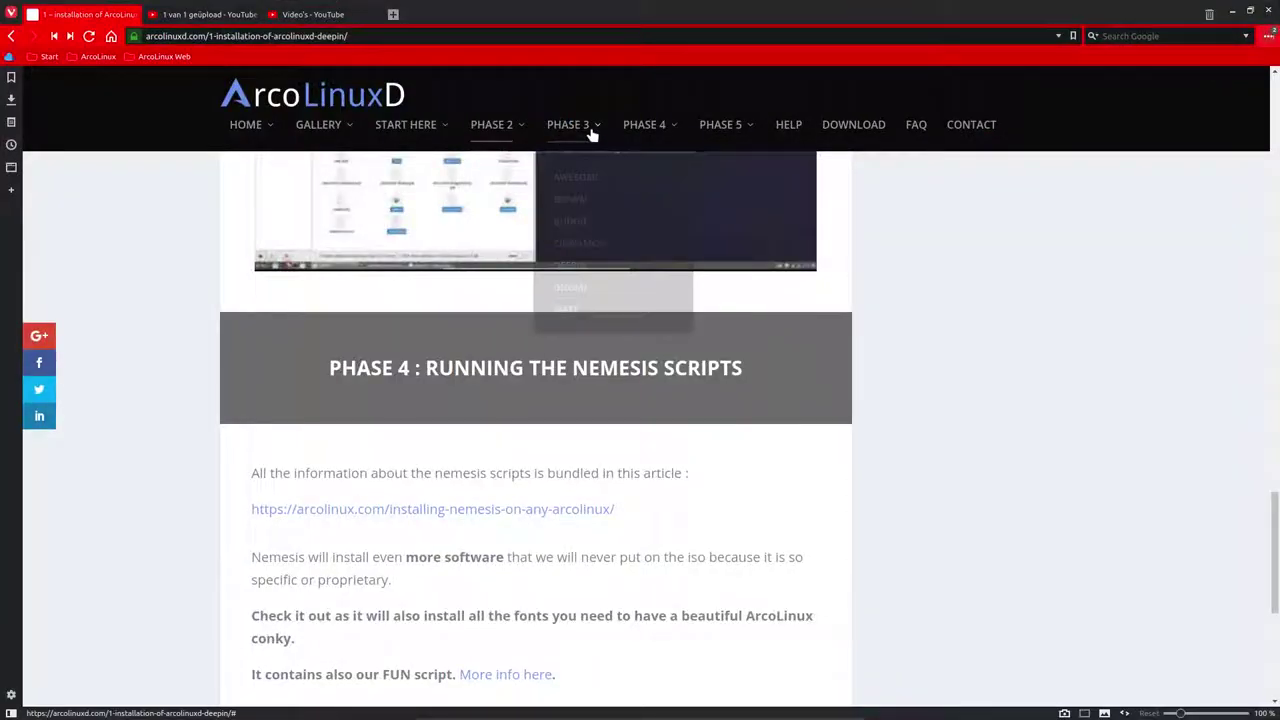
mouse_move(662, 135)
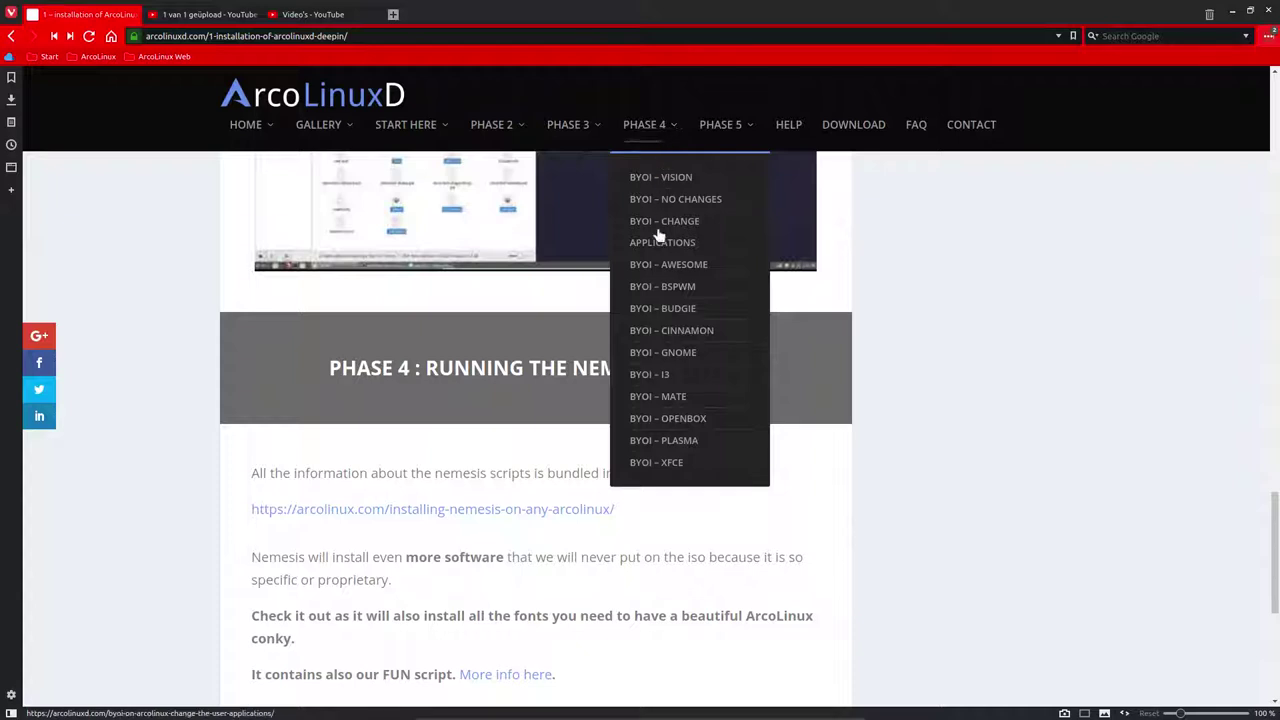
mouse_move(732, 137)
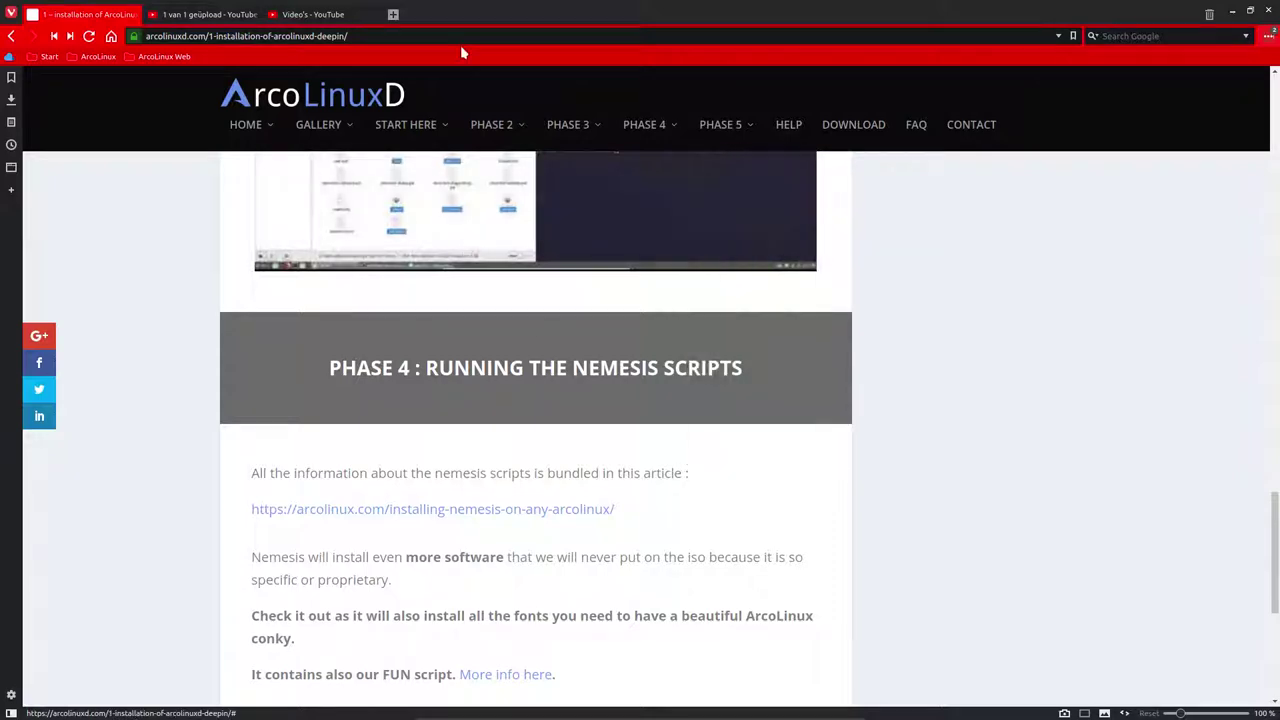
left_click_drag(751, 14, 577, 56)
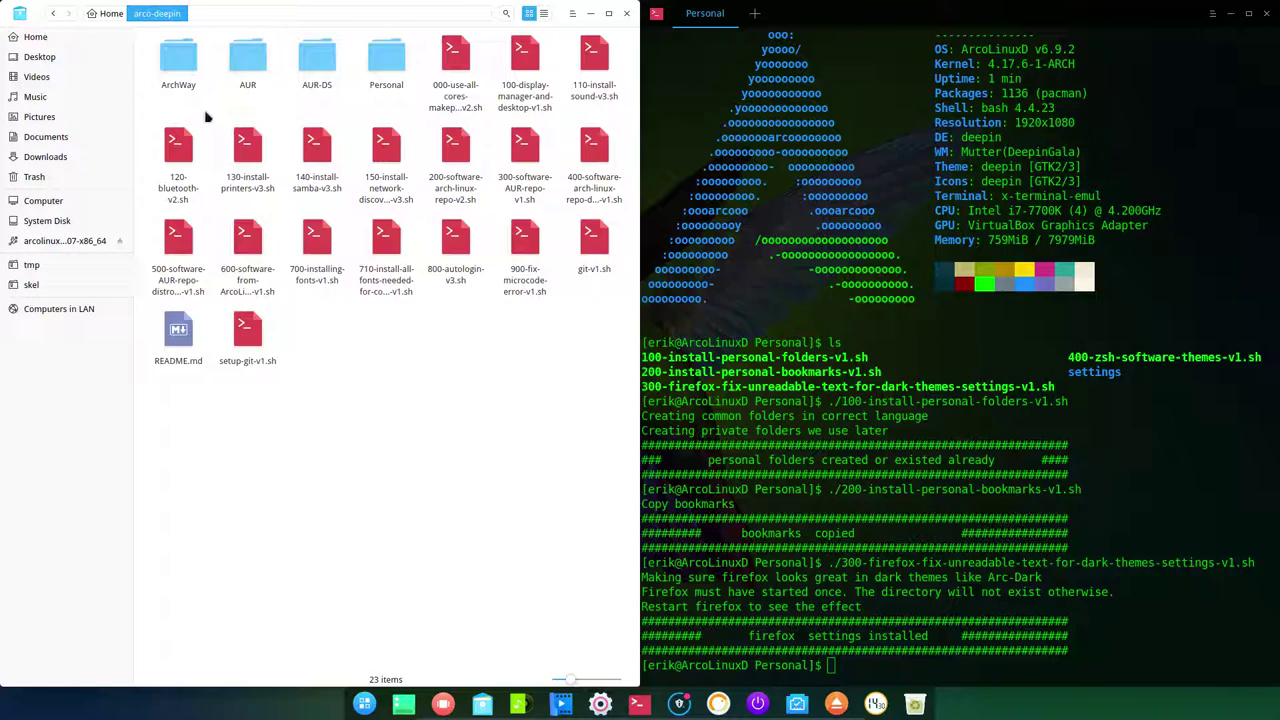
Open the ArchWay folder, display the contents of 20-add-arcolinux-repo-to-pacman-conf-v1.sh, and close the editor and file manager after viewing it
double_click(174, 58)
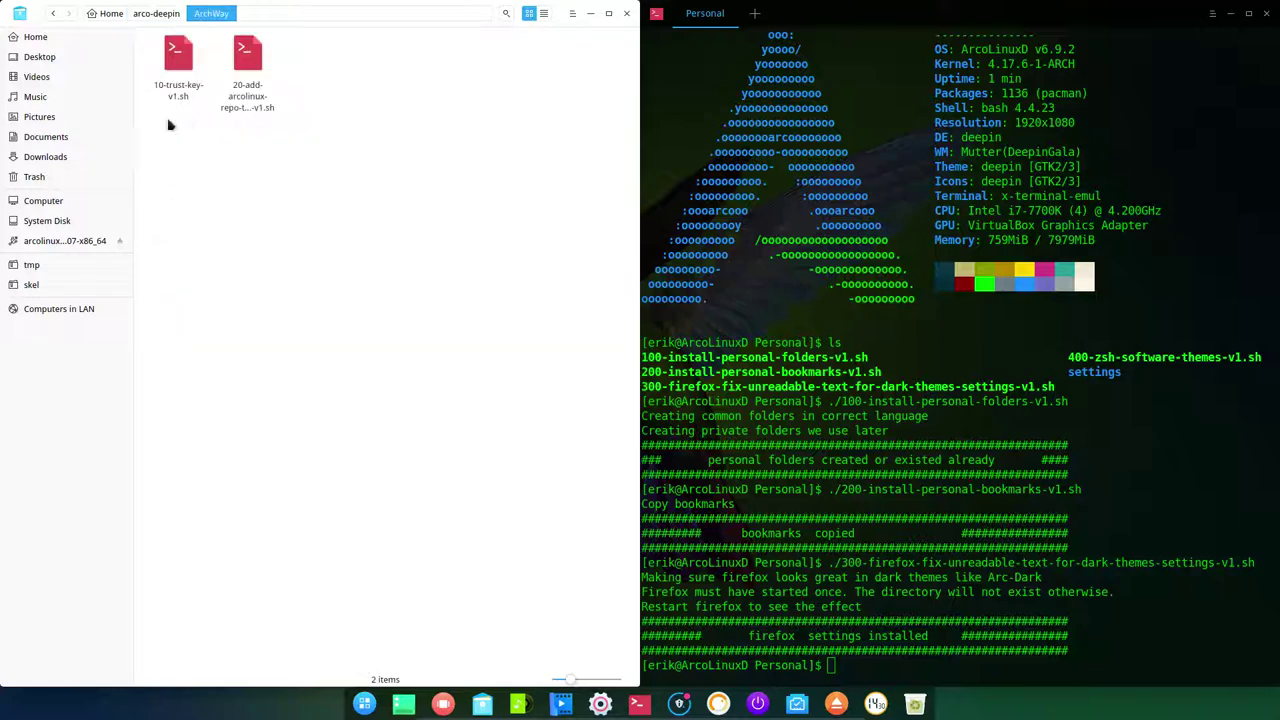
left_click(179, 62)
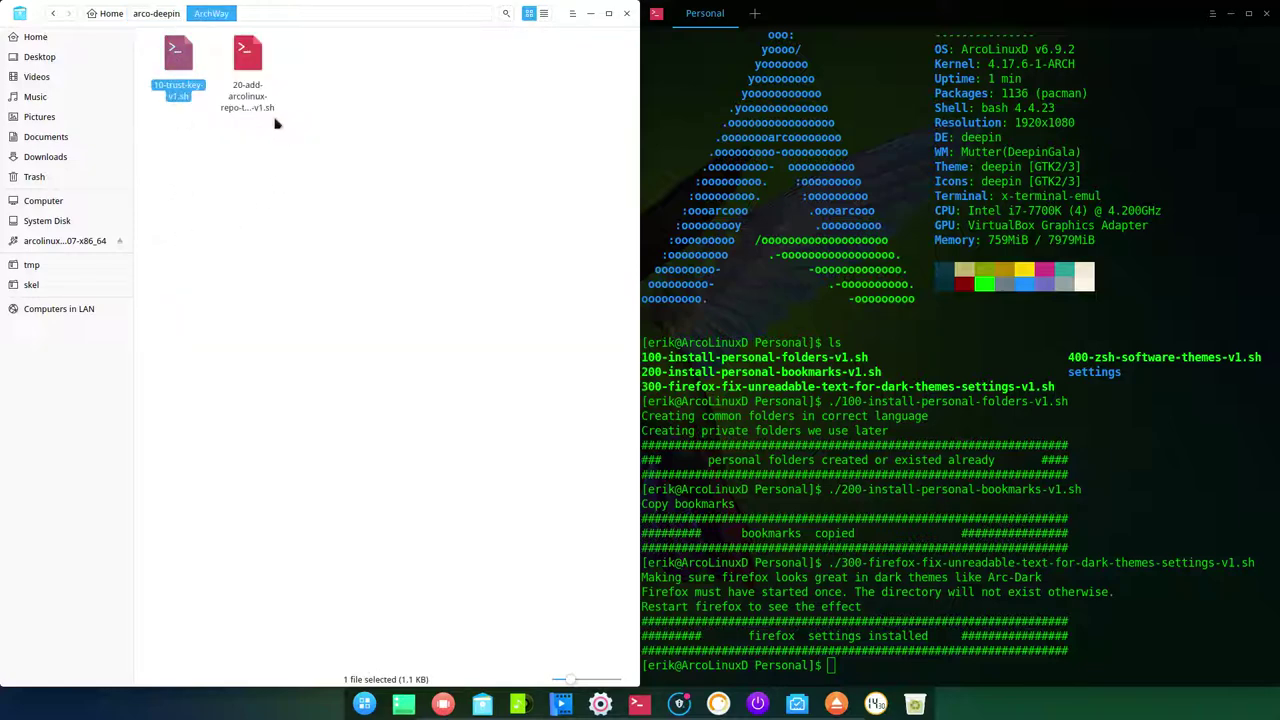
left_click(250, 76)
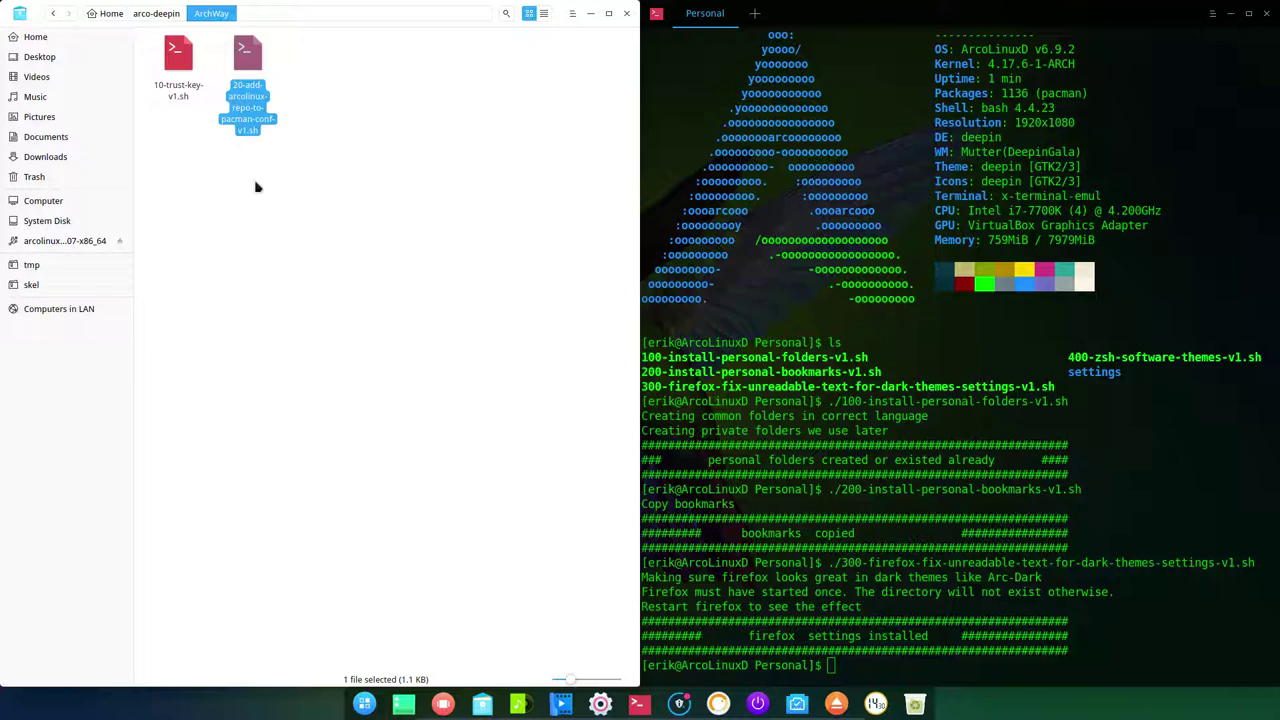
double_click(253, 64)
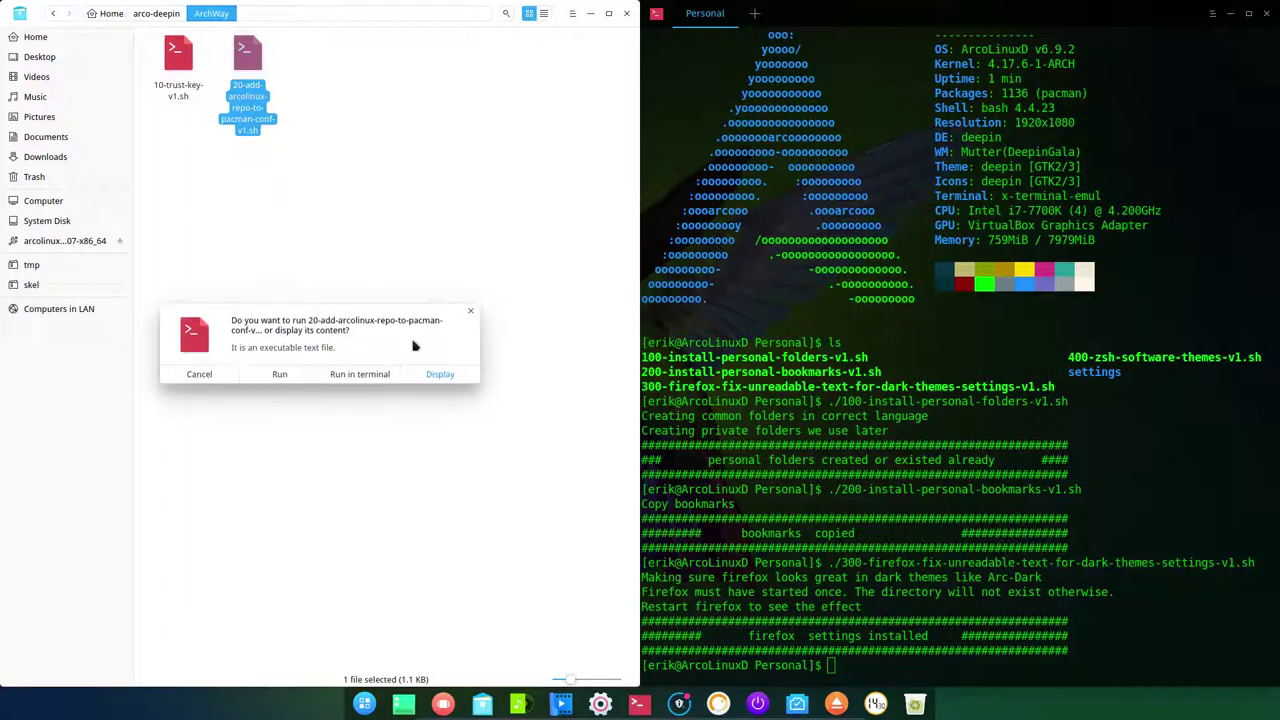
left_click(451, 388)
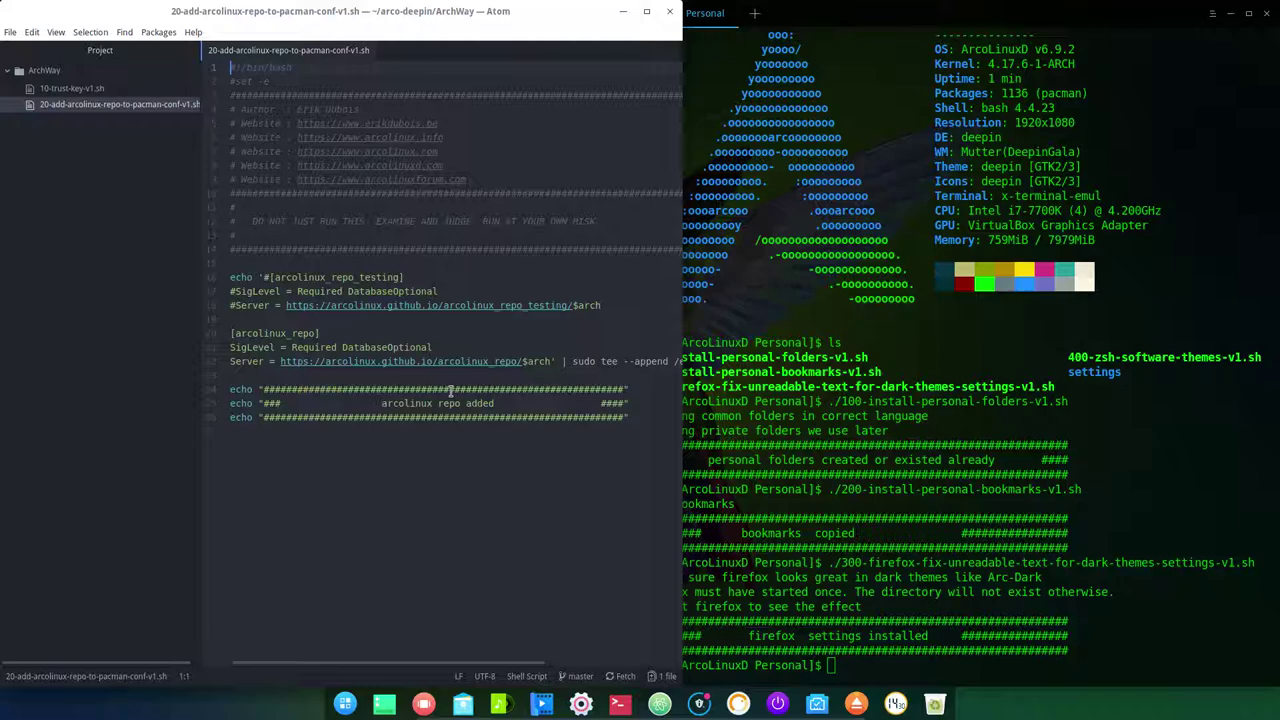
left_click(288, 347)
left_click(670, 17)
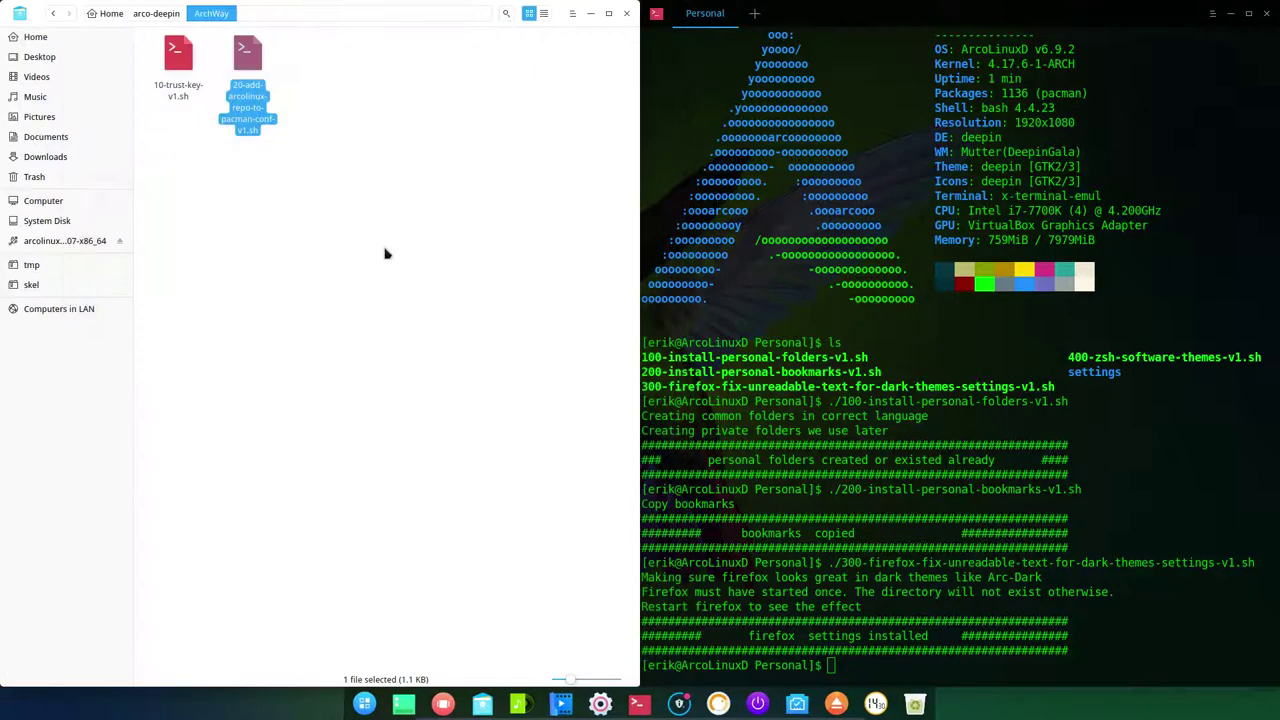
left_click(170, 21)
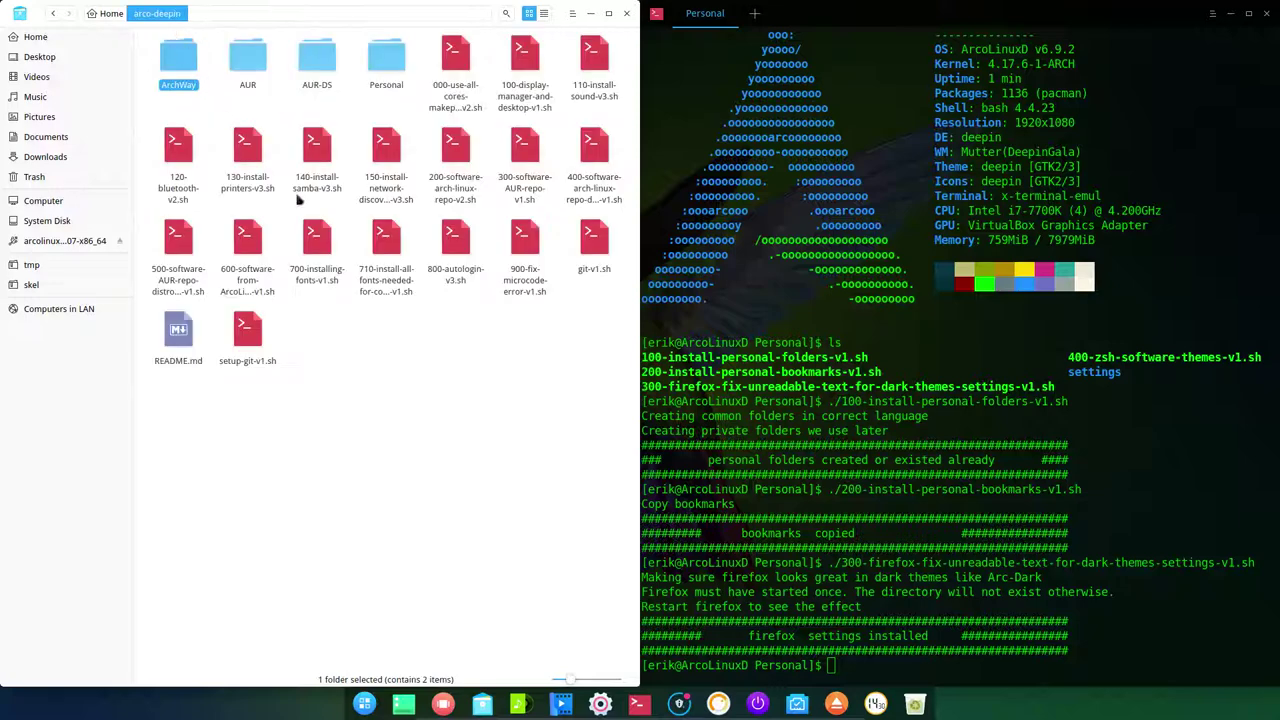
left_click(627, 14)
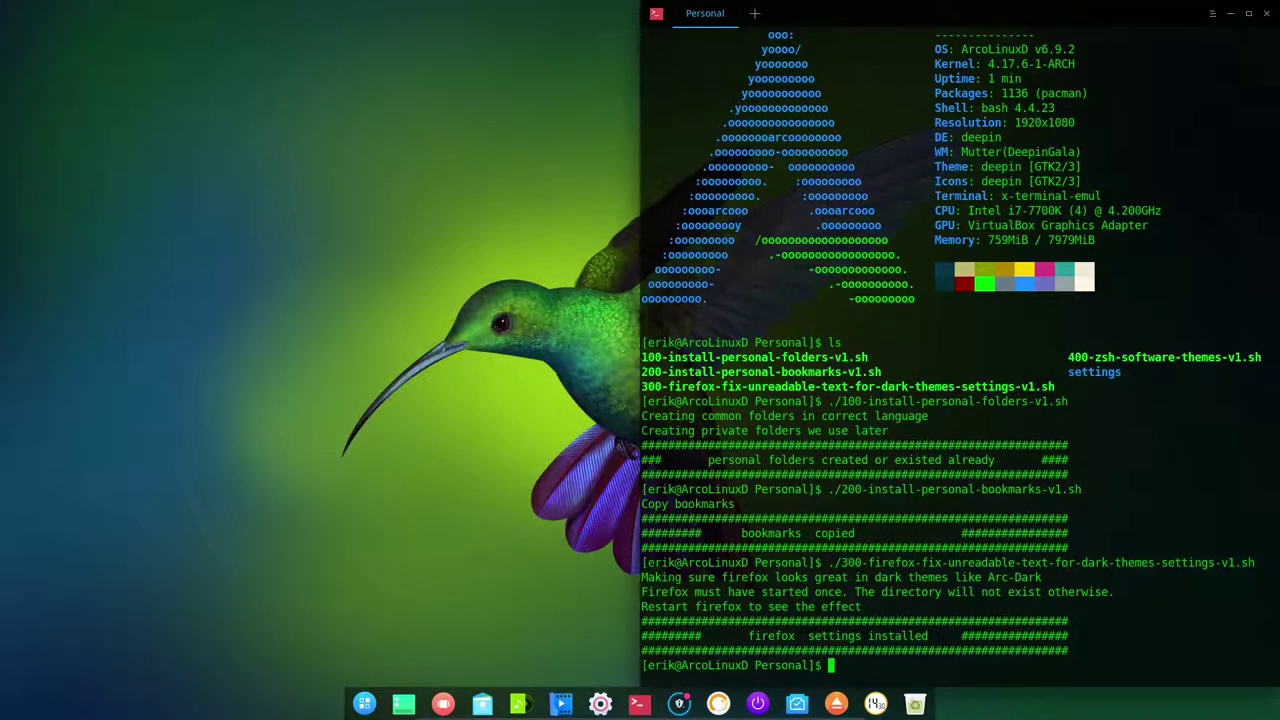
Switch to the ArcoLinuxD website in Vivaldi and read the section on running the Nemesis scripts, including the systems they apply to
key("alt+Tab")
scroll(677, 331, "down", 3)
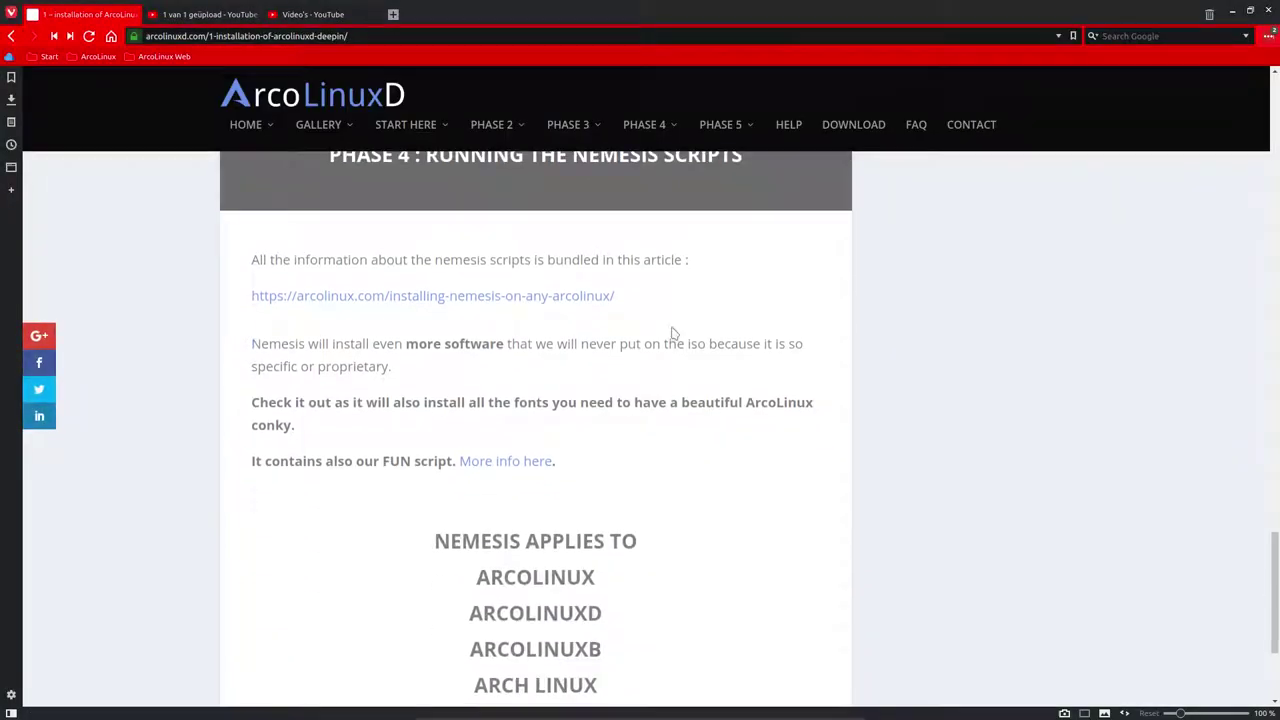
scroll(673, 333, "up", 1)
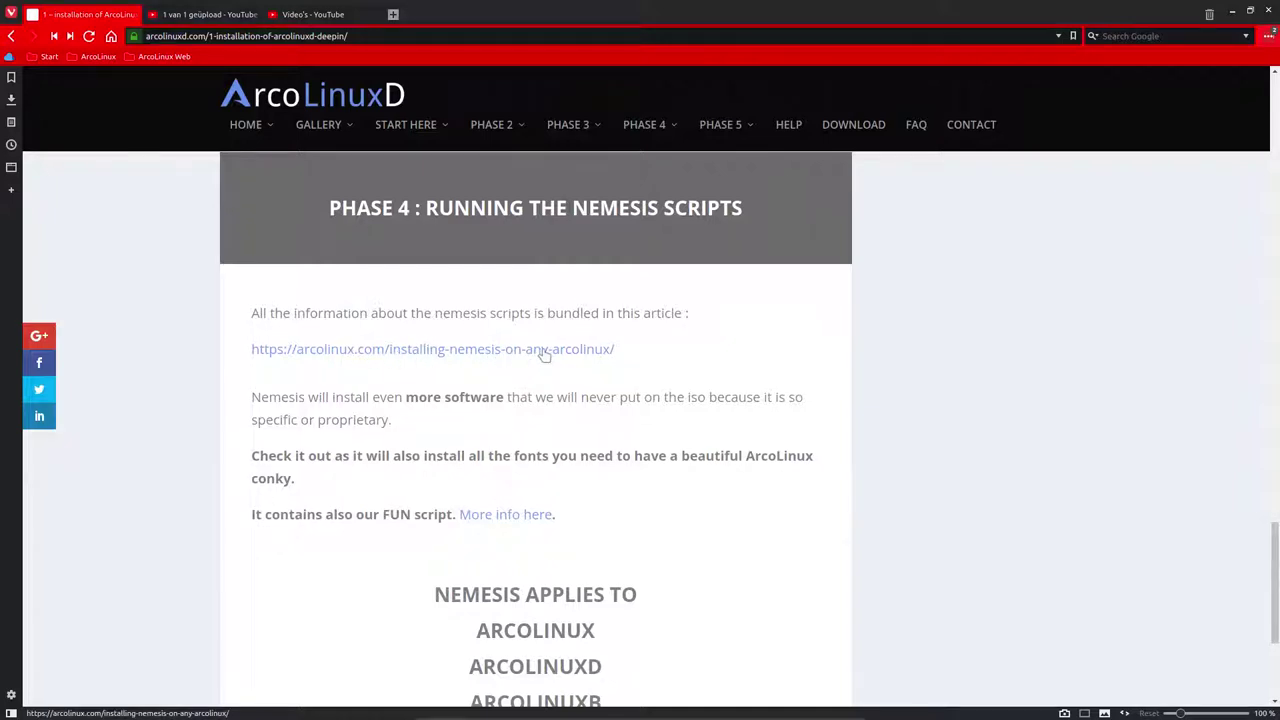
scroll(543, 355, "down", 2)
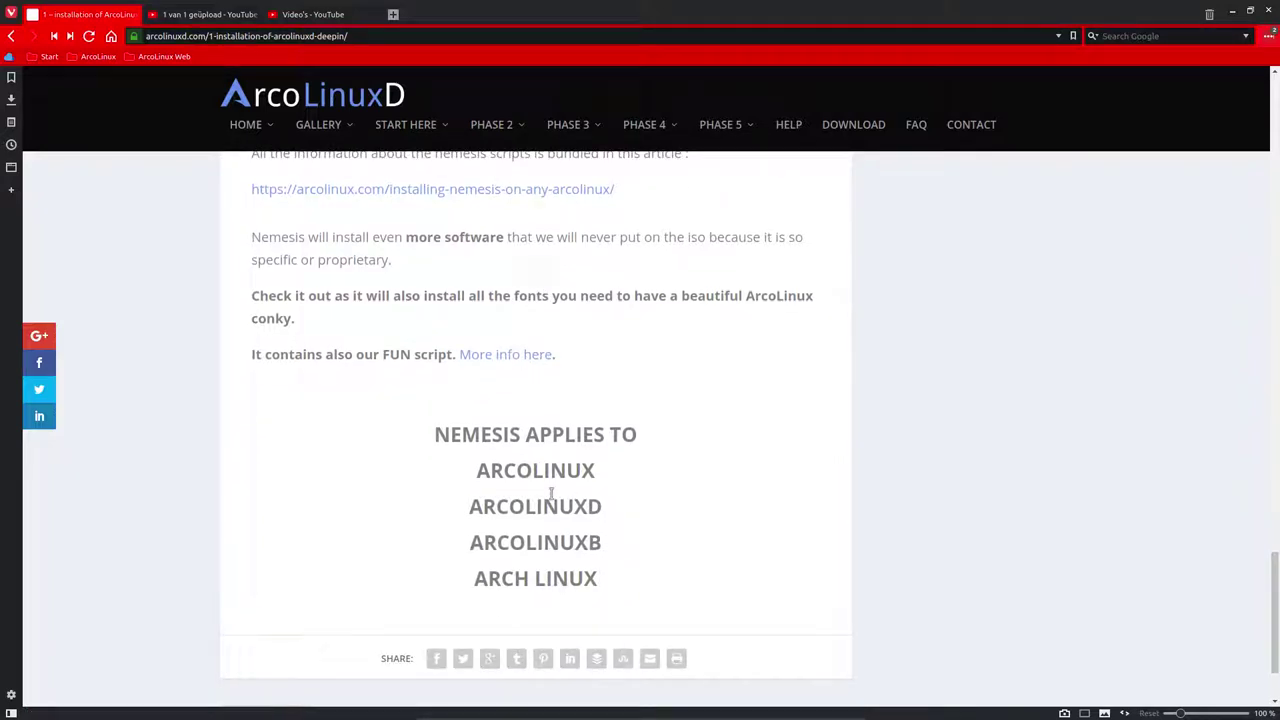
left_click_drag(480, 472, 631, 483)
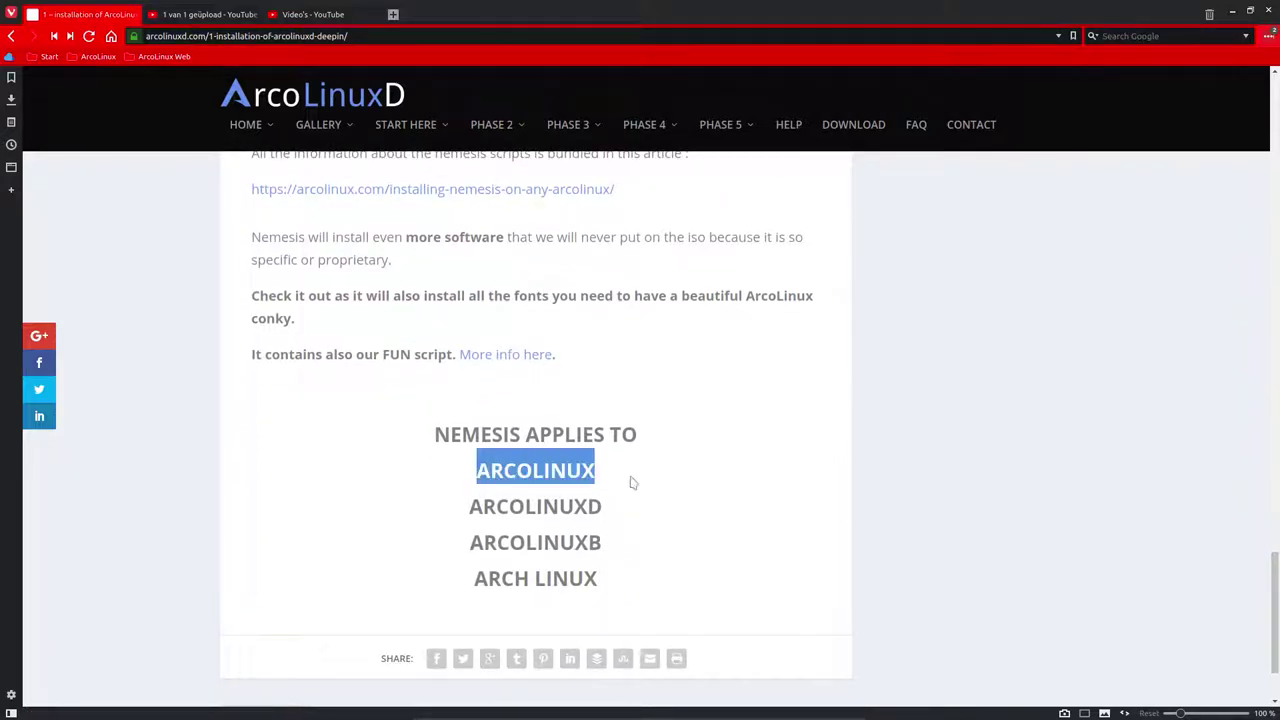
left_click(600, 508)
left_click_drag(580, 583, 568, 580)
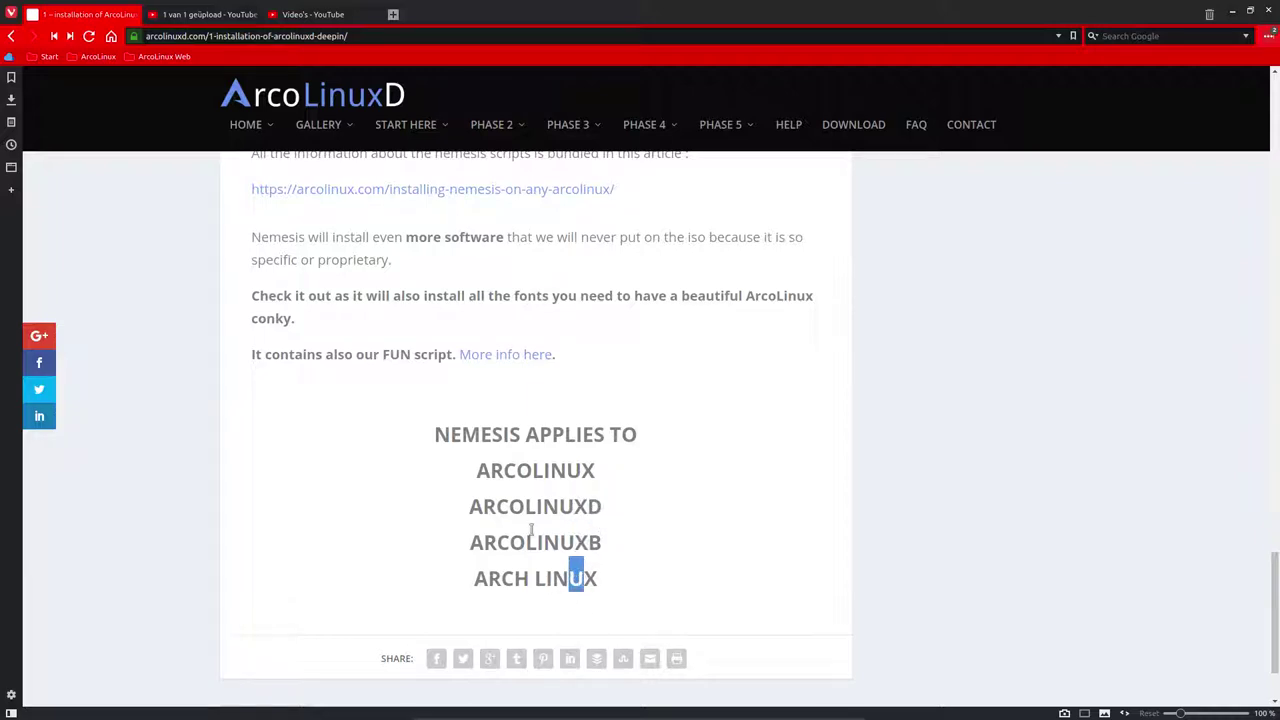
Open the linked article on installing Nemesis on any ArcoLinux and review the software, fonts, fixes and personal settings its scripts cover
scroll(517, 457, "up", 1)
left_click(493, 243)
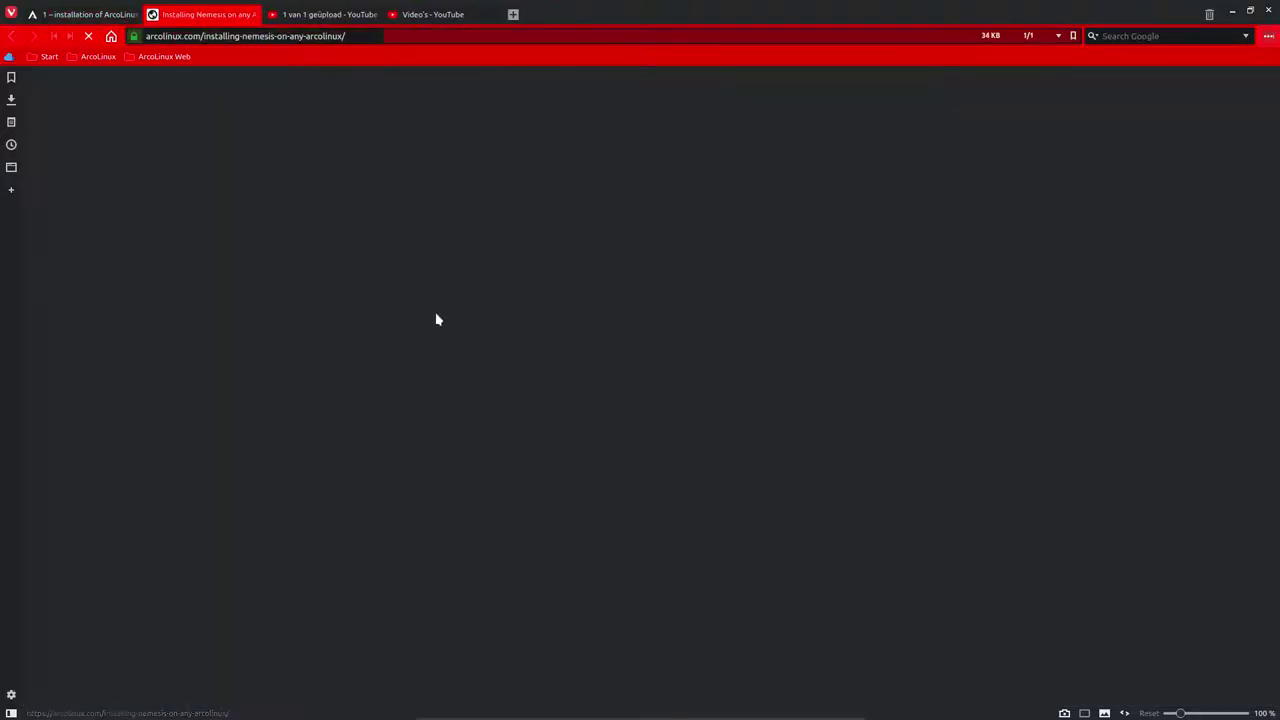
scroll(198, 410, "down", 8)
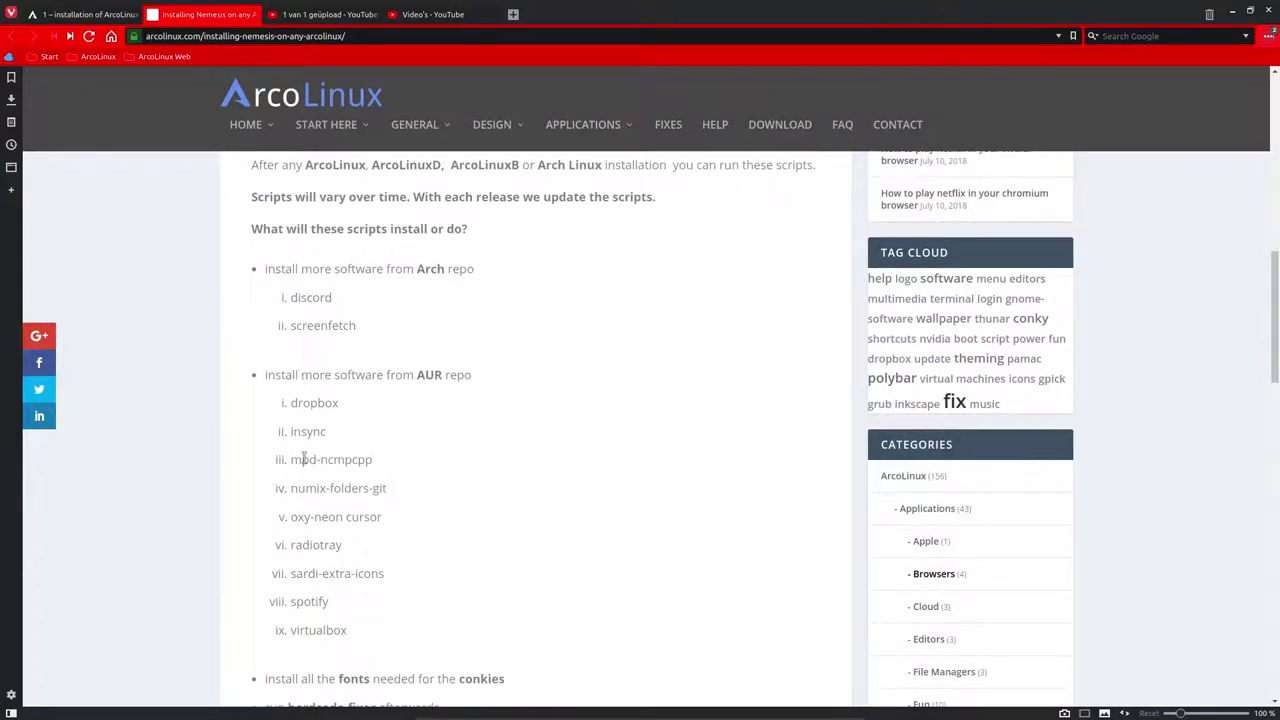
scroll(290, 477, "down", 2)
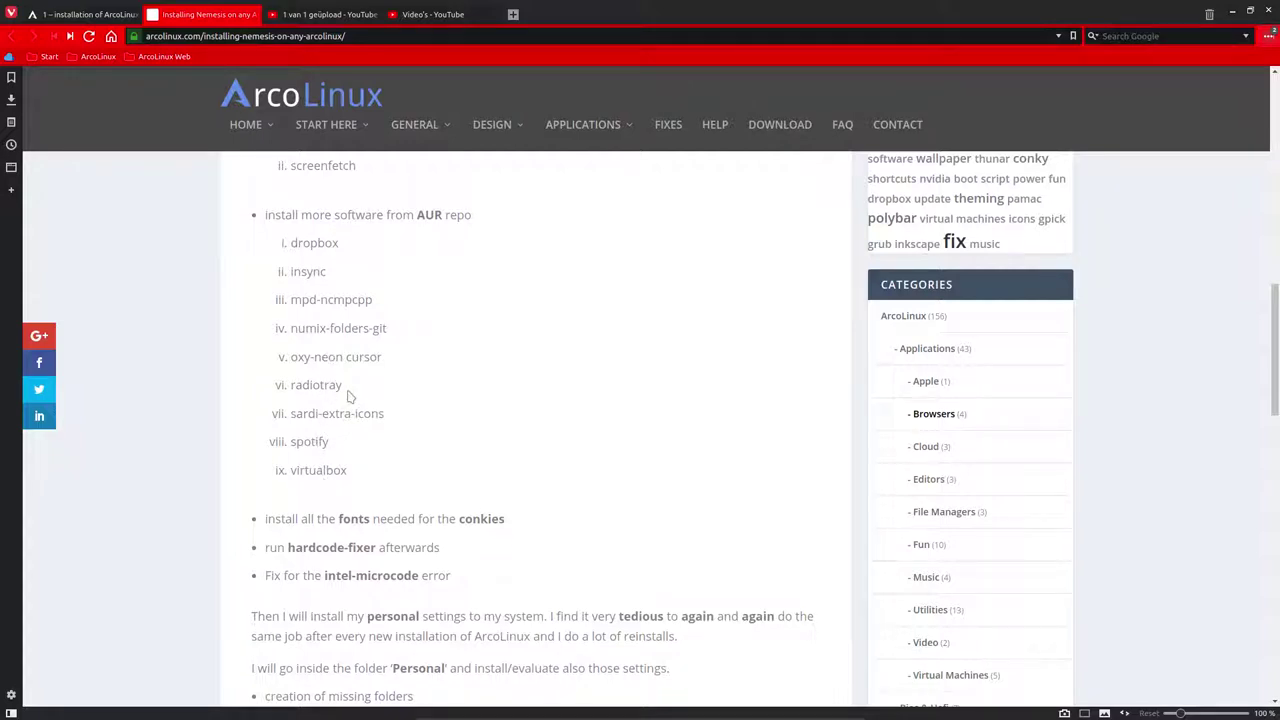
left_click_drag(349, 394, 290, 385)
left_click_drag(366, 357, 316, 329)
scroll(251, 436, "down", 2)
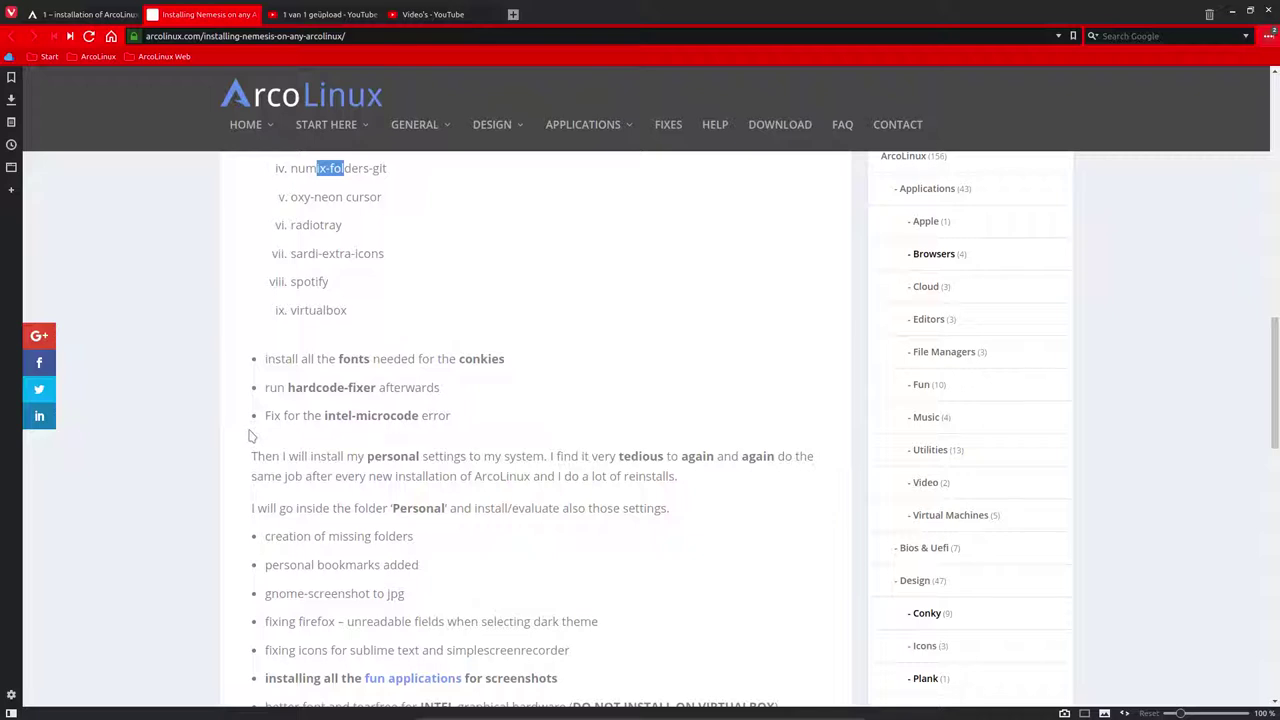
scroll(251, 436, "down", 1)
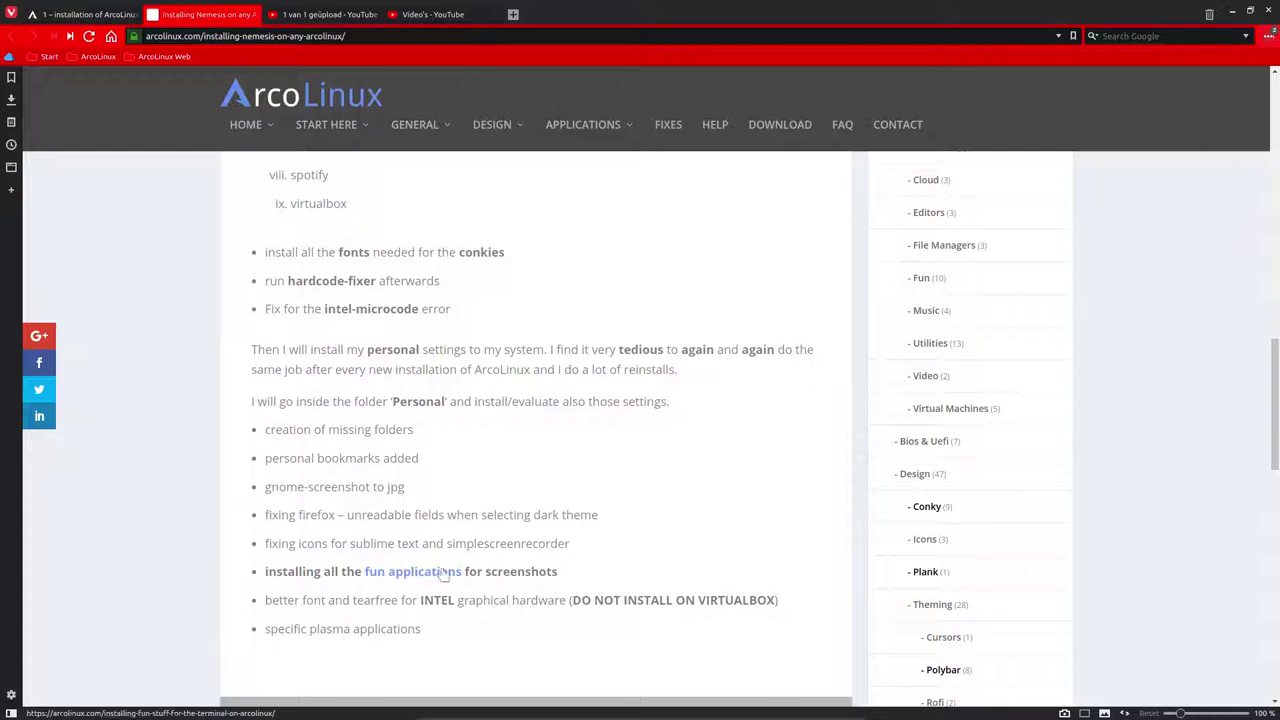
scroll(400, 571, "down", 2)
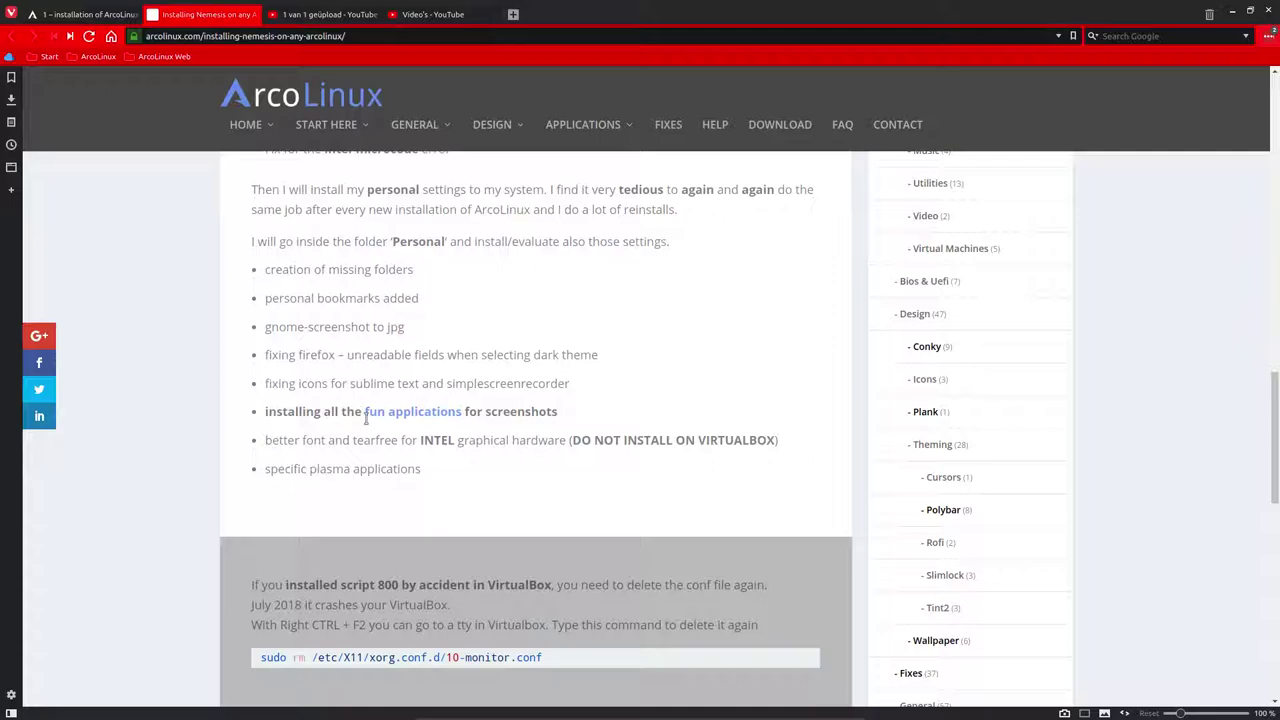
Open the linked fun applications article and look through its terminal programs from the Arch repo and AUR, down to python-pywal
left_click(400, 414)
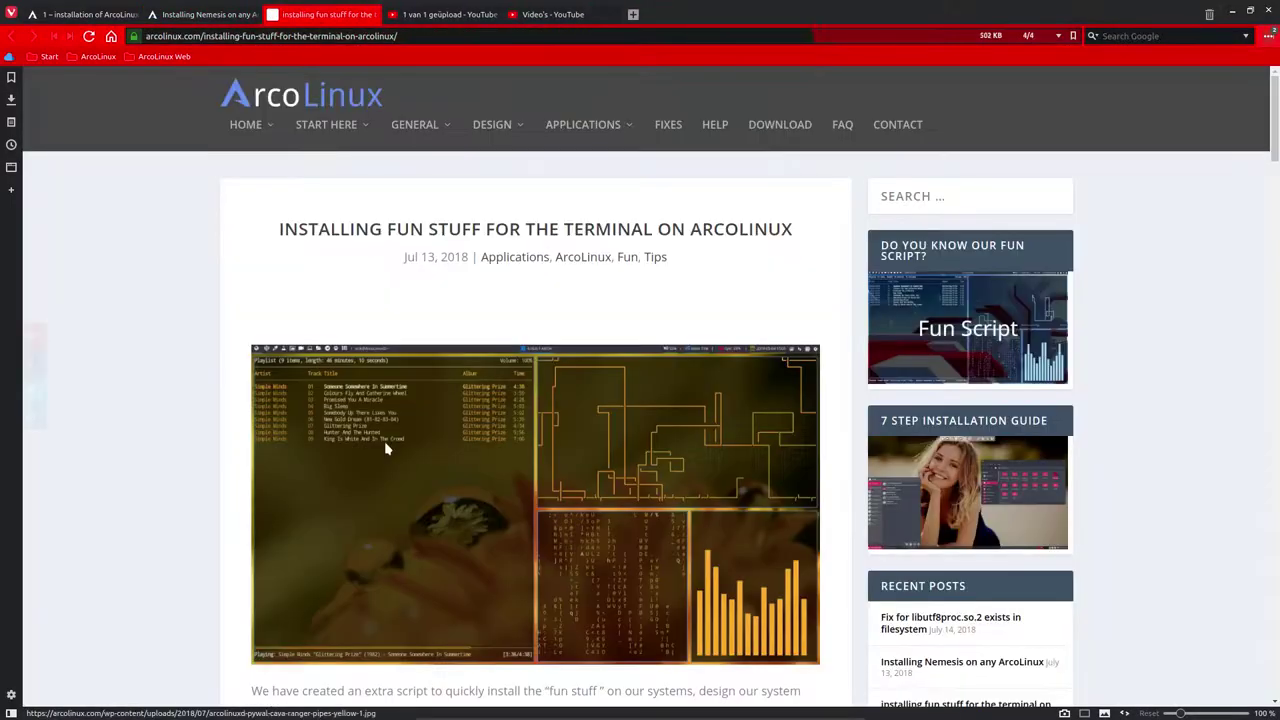
scroll(388, 436, "down", 2)
scroll(392, 420, "down", 20)
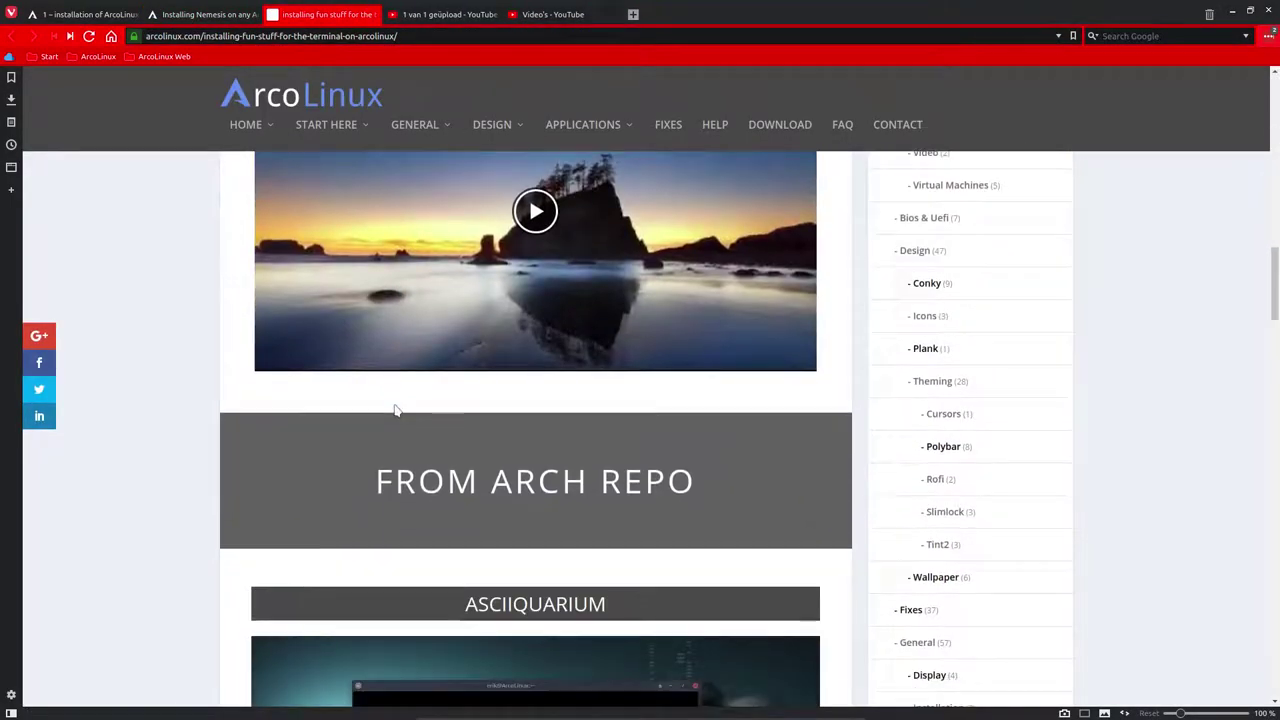
scroll(396, 411, "up", 3)
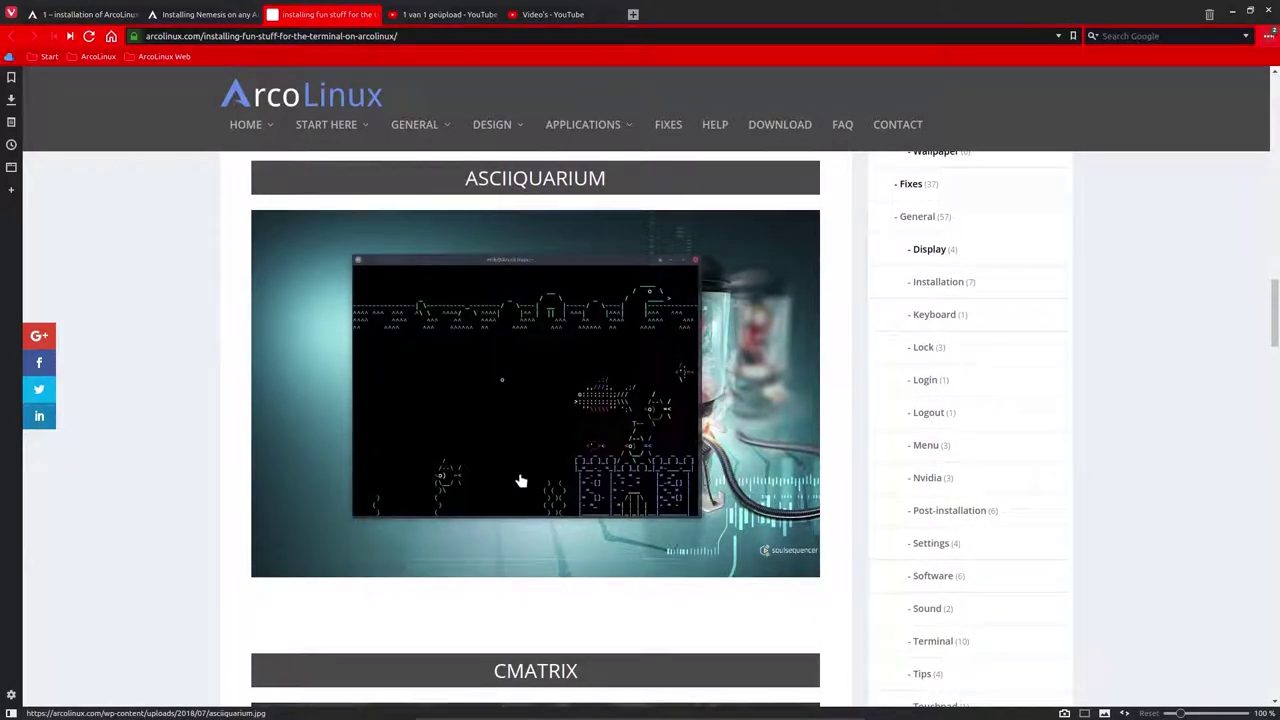
scroll(520, 478, "down", 15)
scroll(517, 464, "down", 10)
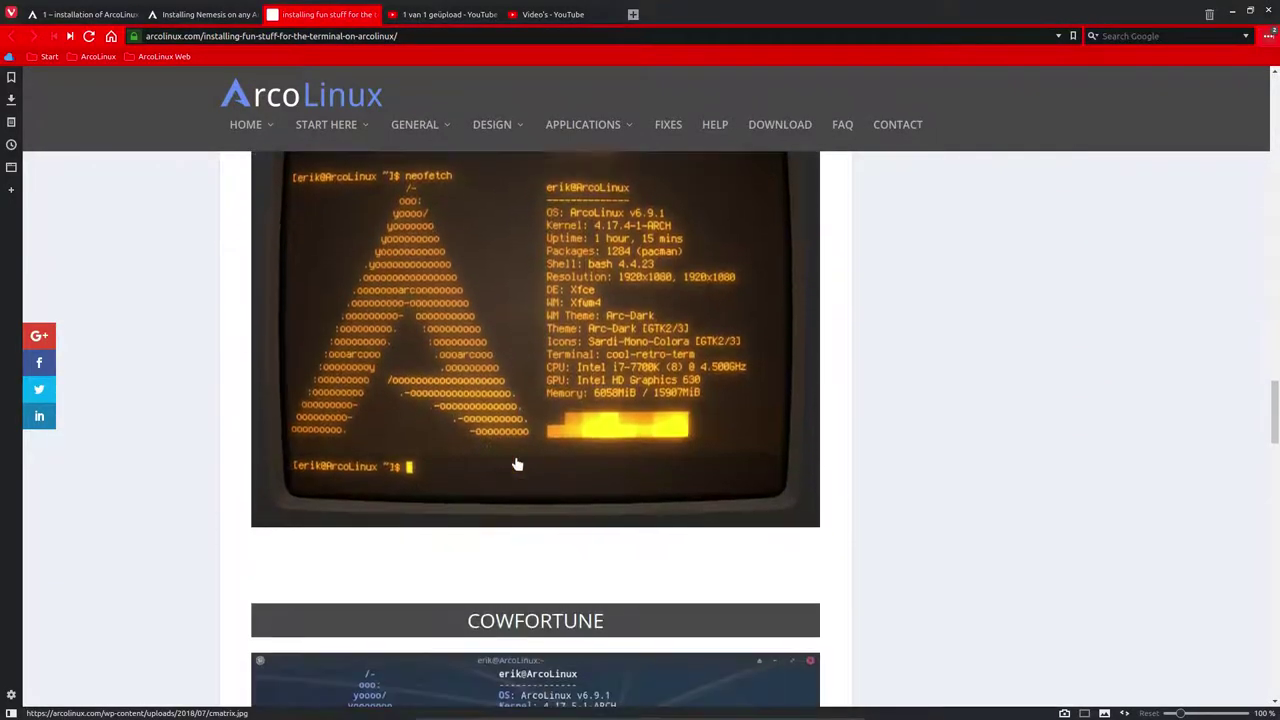
scroll(517, 464, "down", 12)
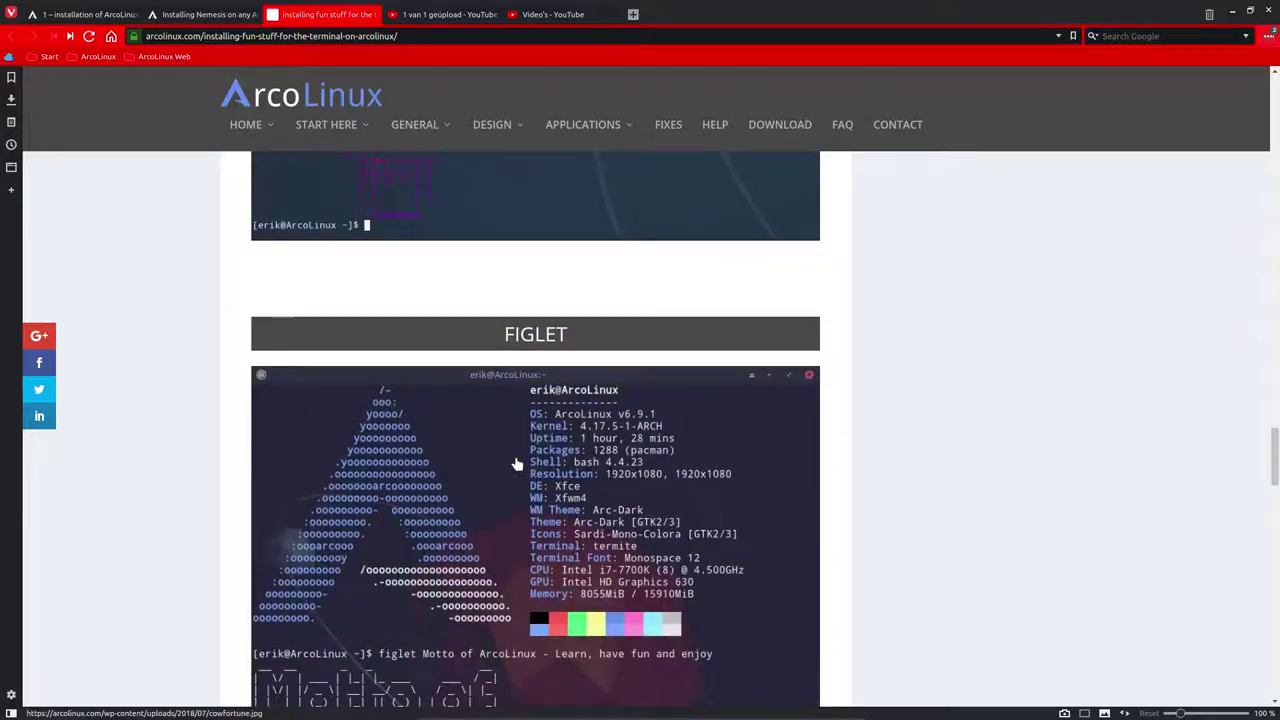
scroll(517, 464, "down", 12)
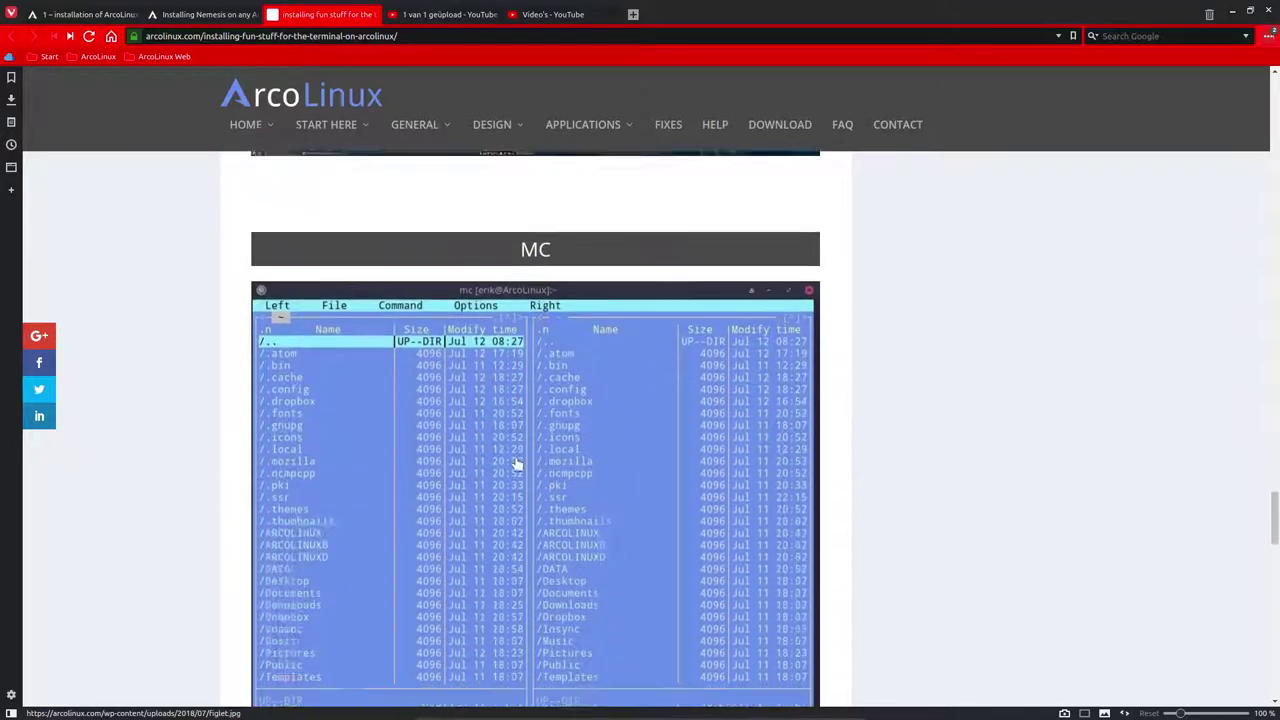
scroll(517, 464, "down", 10)
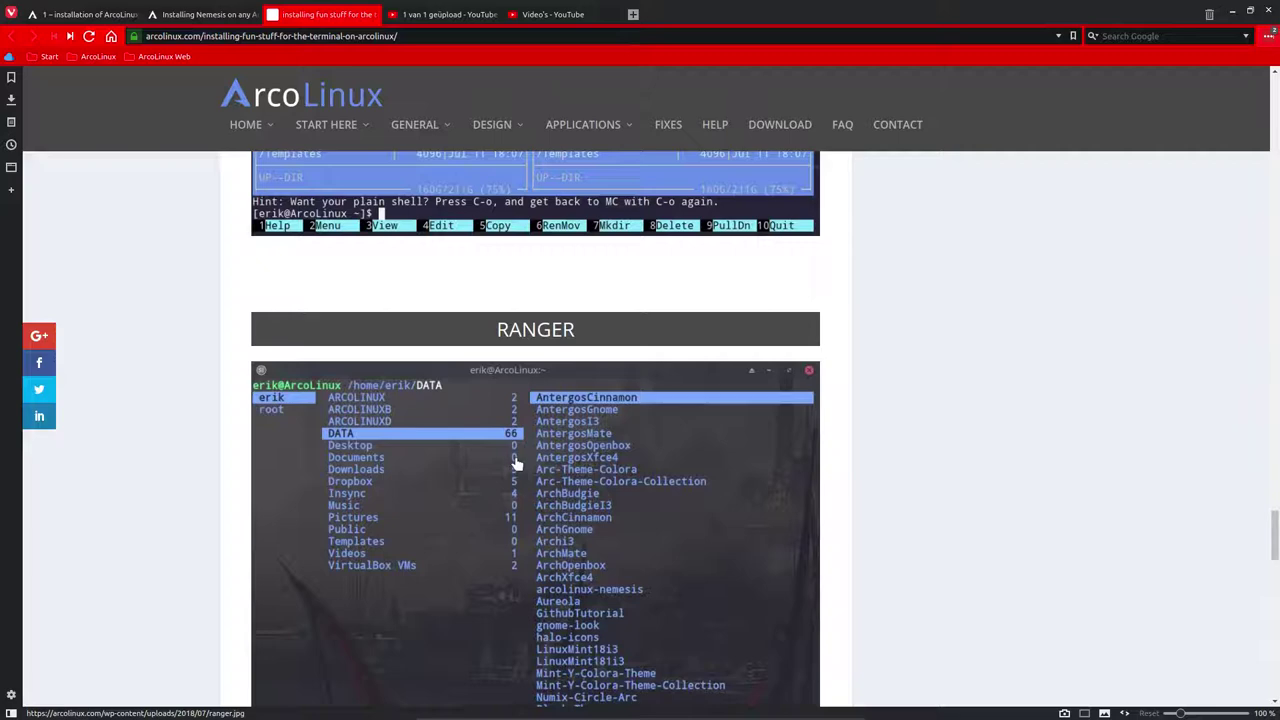
scroll(517, 464, "down", 2)
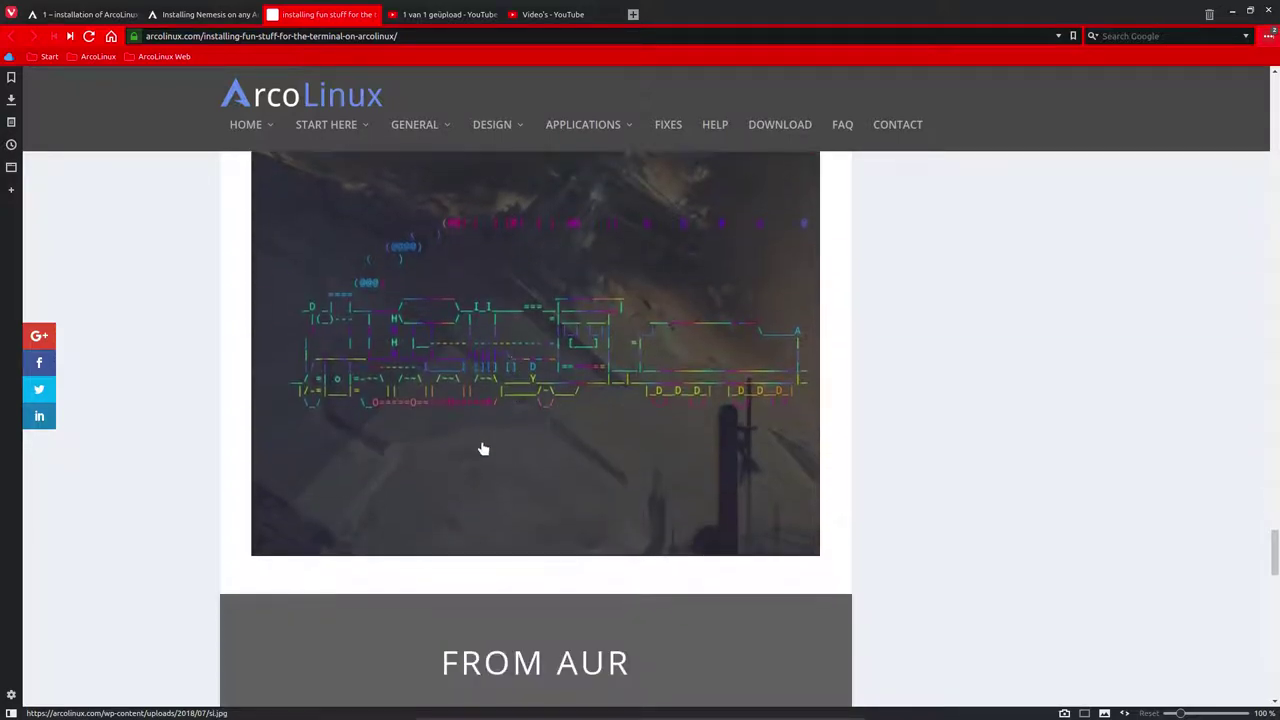
scroll(578, 428, "down", 20)
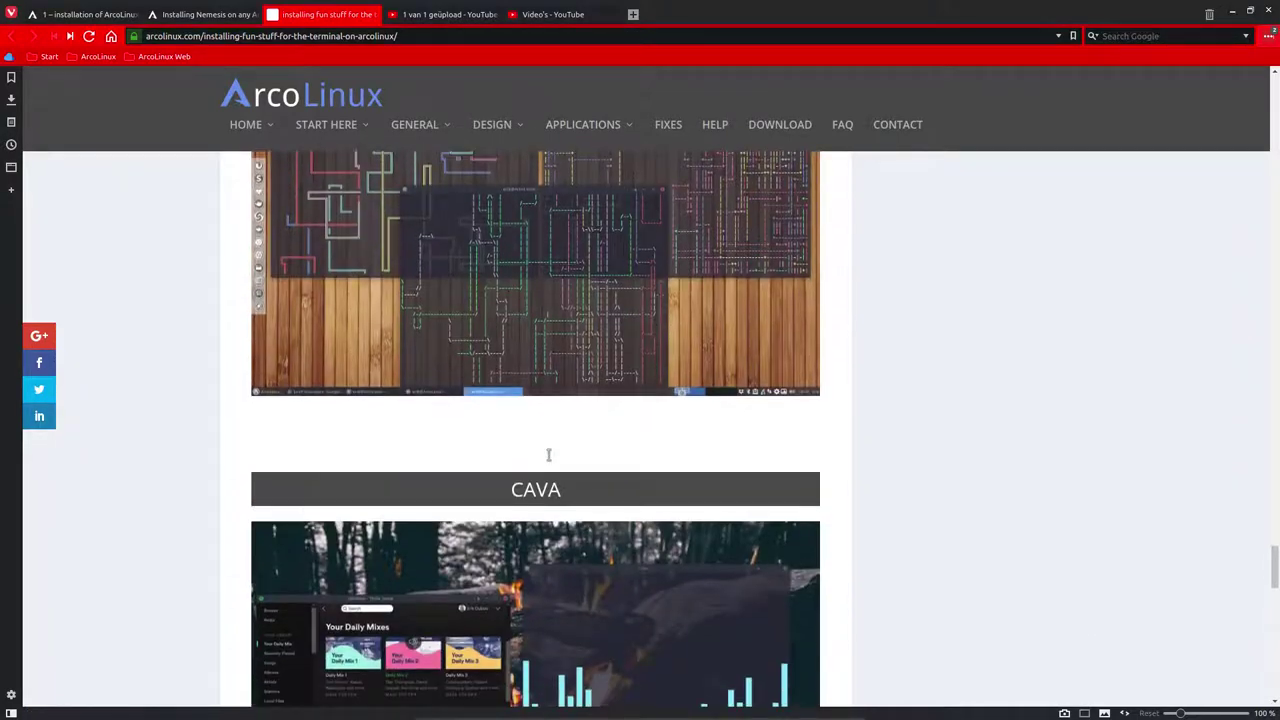
scroll(548, 455, "down", 13)
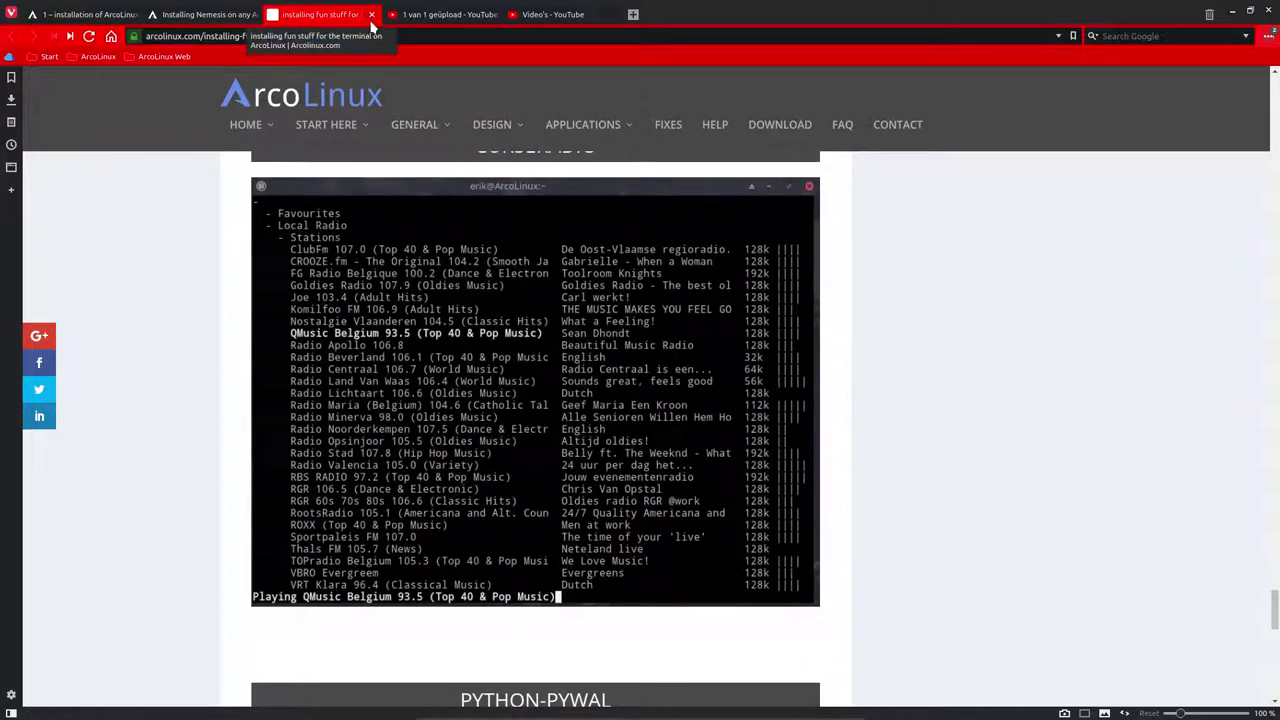
Close the fun applications article, return to the ArcoLinuxD Deepin installation page and show the Phase 4 topics
left_click(371, 15)
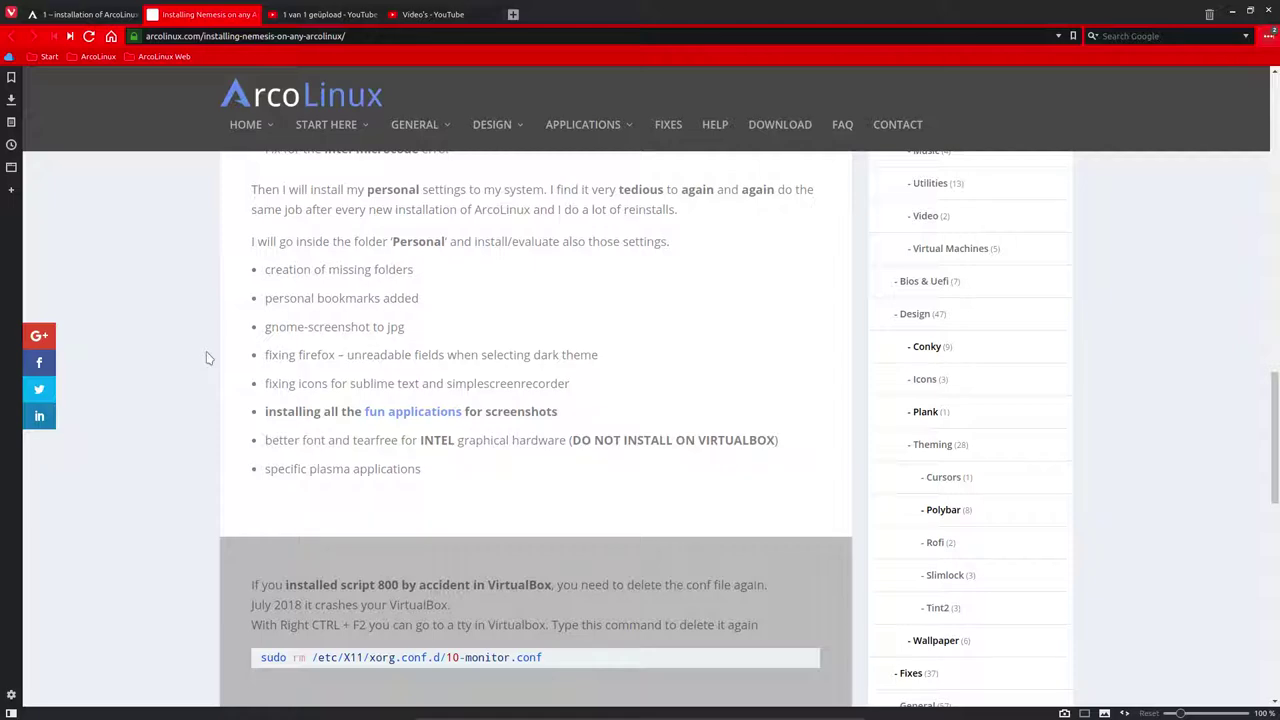
left_click(103, 15)
mouse_move(665, 133)
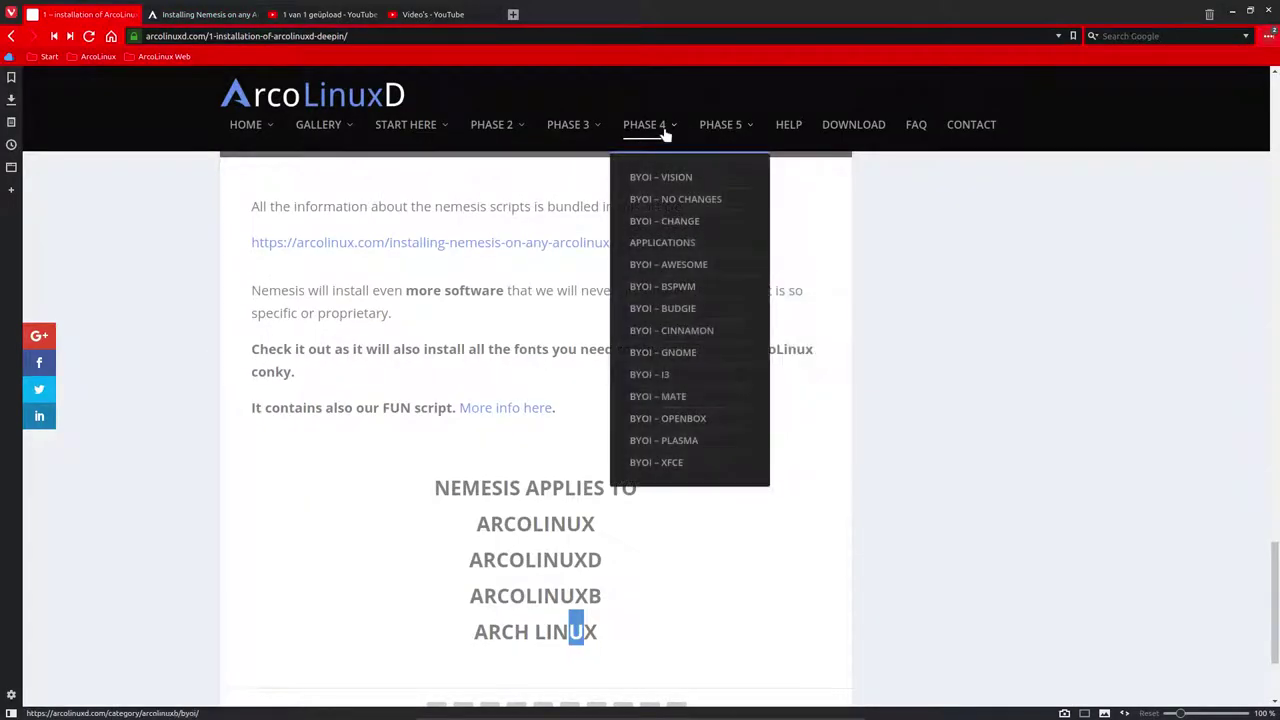